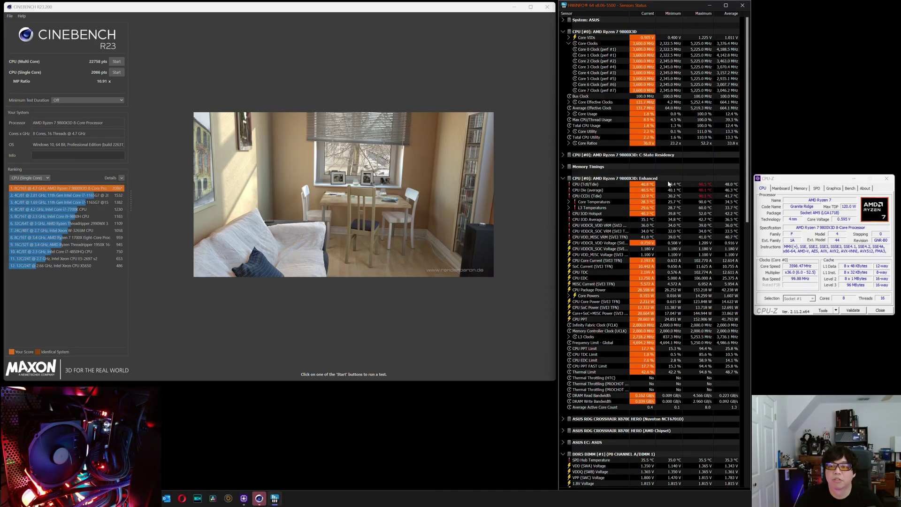
# In CPU-Z, check the Mainboard details, then view the Ryzen 7 9800X3D benchmark scores.
pyautogui.click(784, 189)
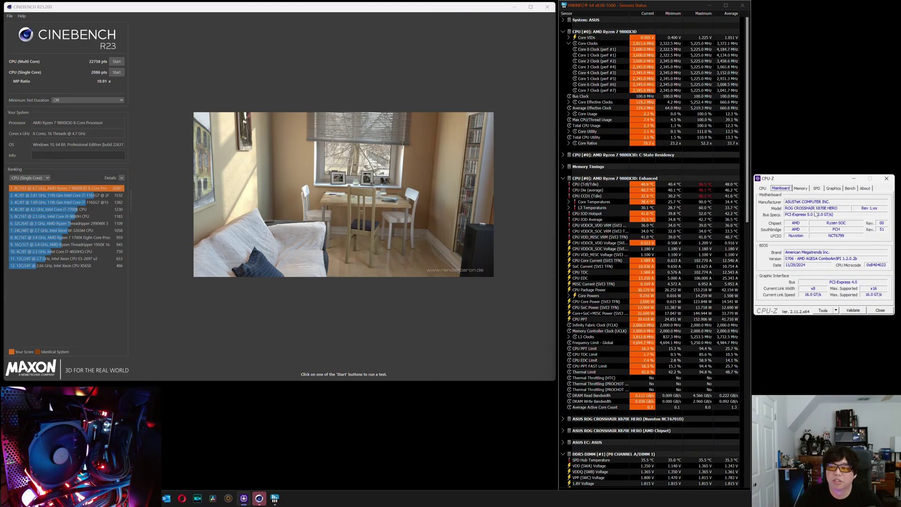
pyautogui.click(763, 188)
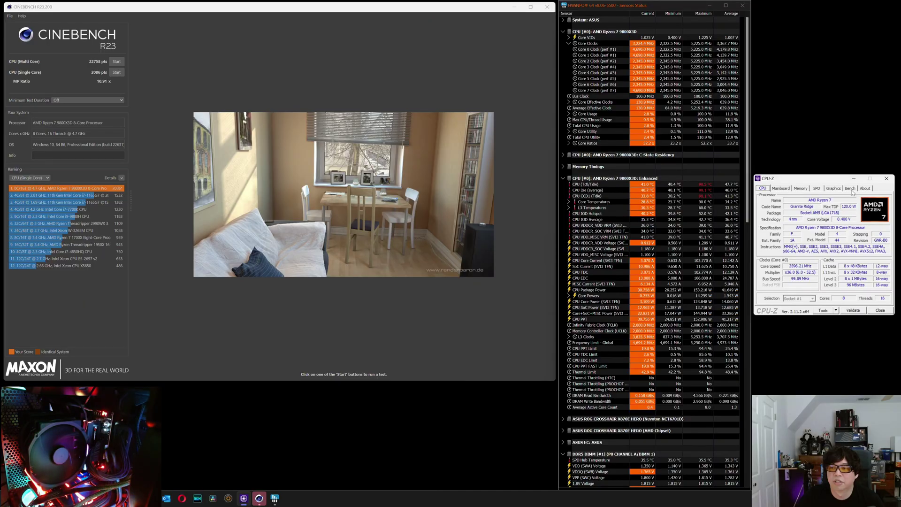
pyautogui.click(851, 190)
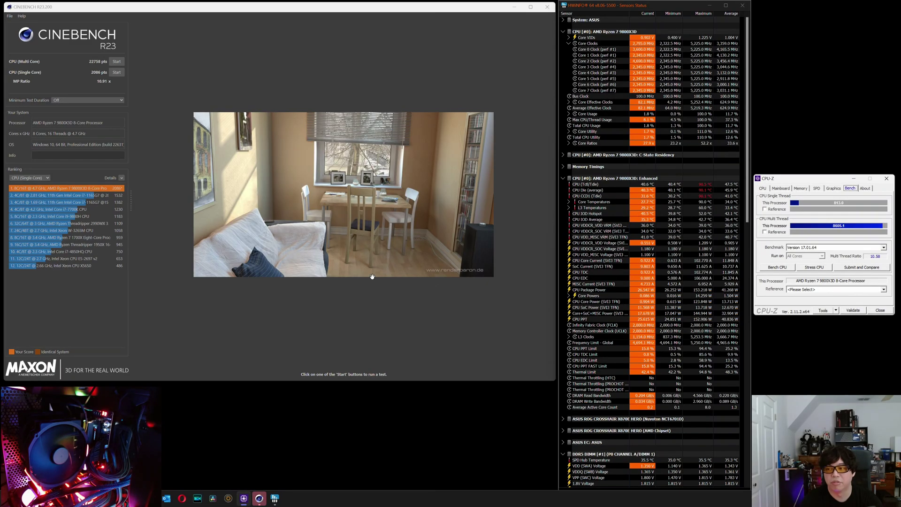
# Check the 48 GB DDR5 memory details, then return to the Ryzen 7 9800X3D processor page.
pyautogui.click(805, 190)
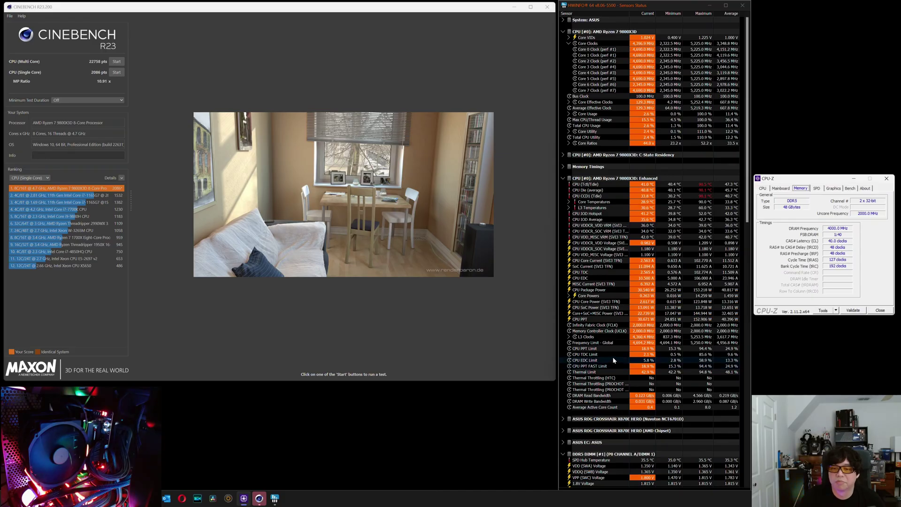
pyautogui.moveTo(583, 330)
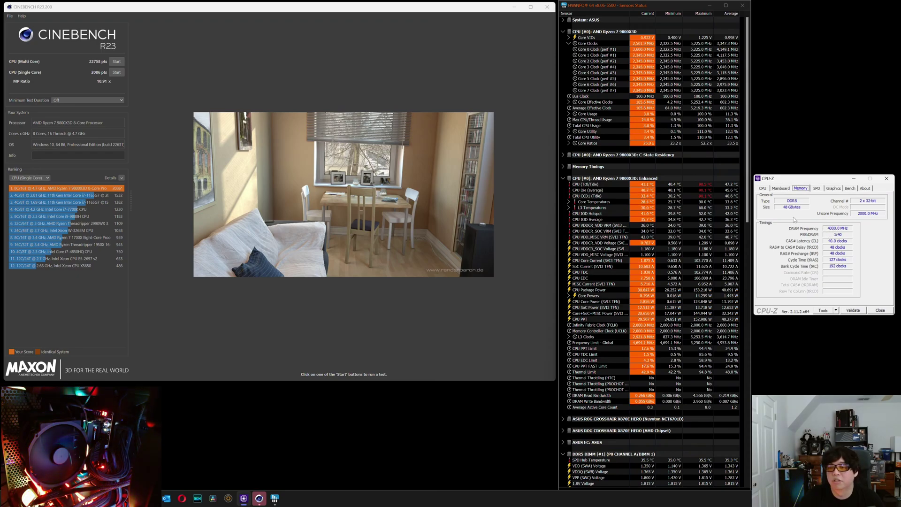
pyautogui.click(764, 189)
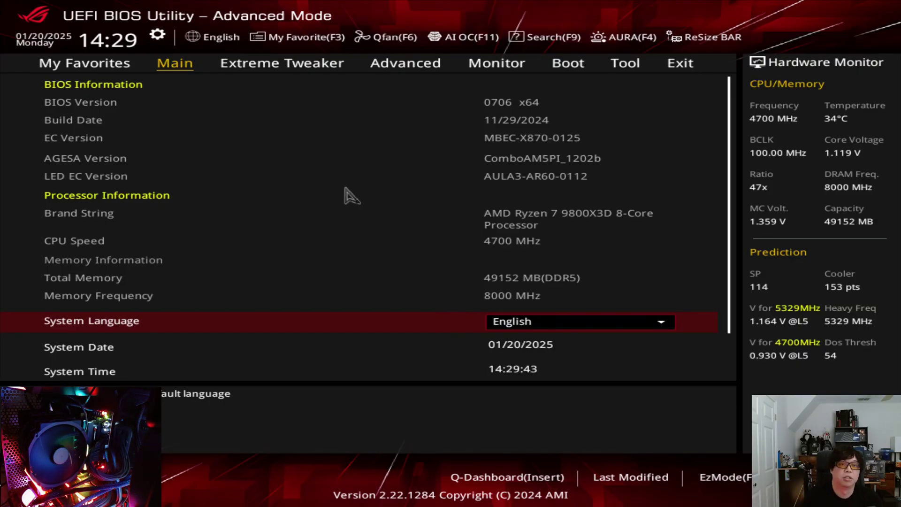
# In Extreme Tweaker, keep Ai Overclock Tuner on DOCP I and move to eCLK Mode.
pyautogui.press('Right')
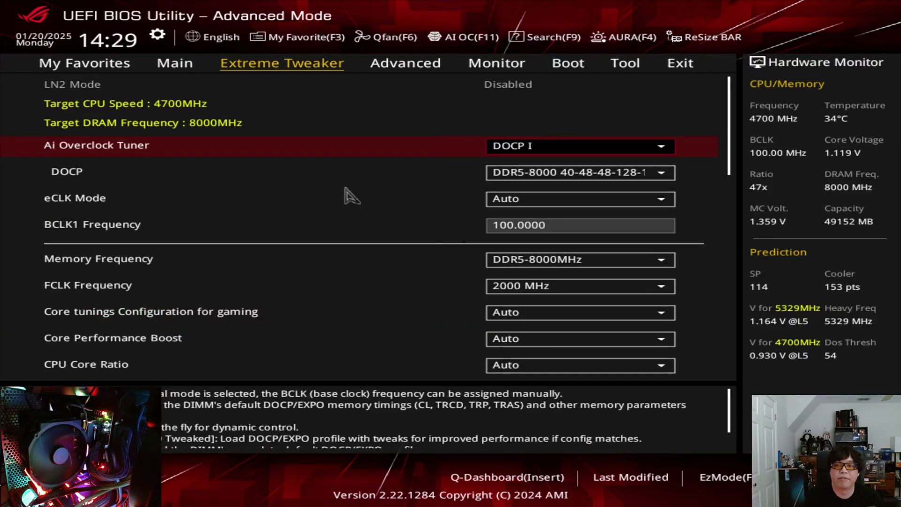
pyautogui.press('Down')
pyautogui.press('Down')
pyautogui.press('Down')
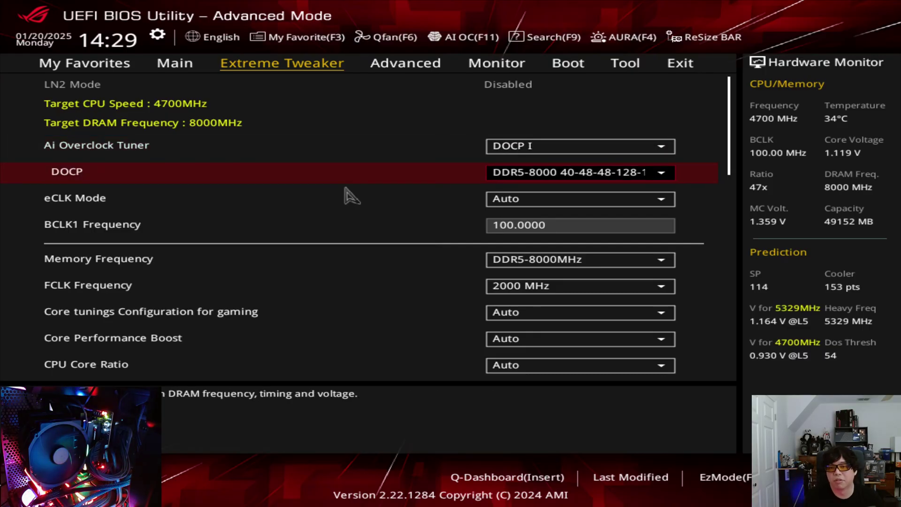
pyautogui.press('Up')
pyautogui.press('Up')
pyautogui.press('Up')
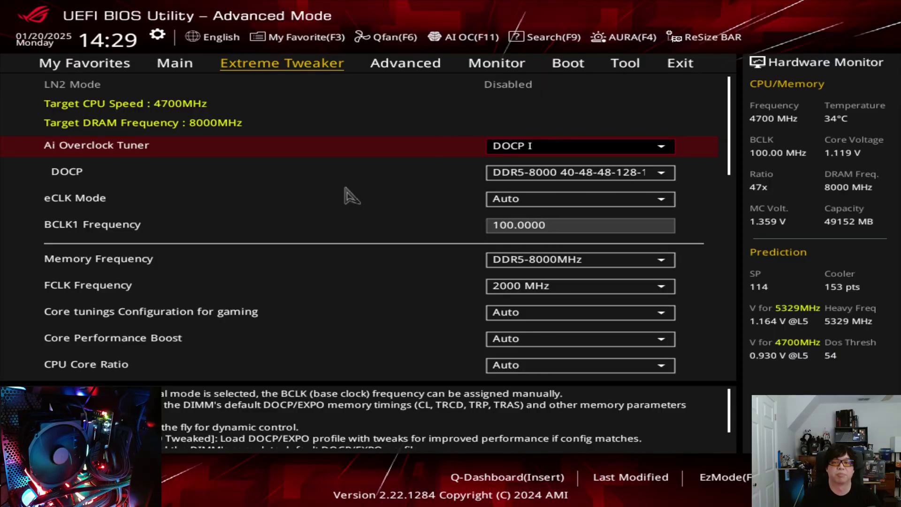
pyautogui.press('Return')
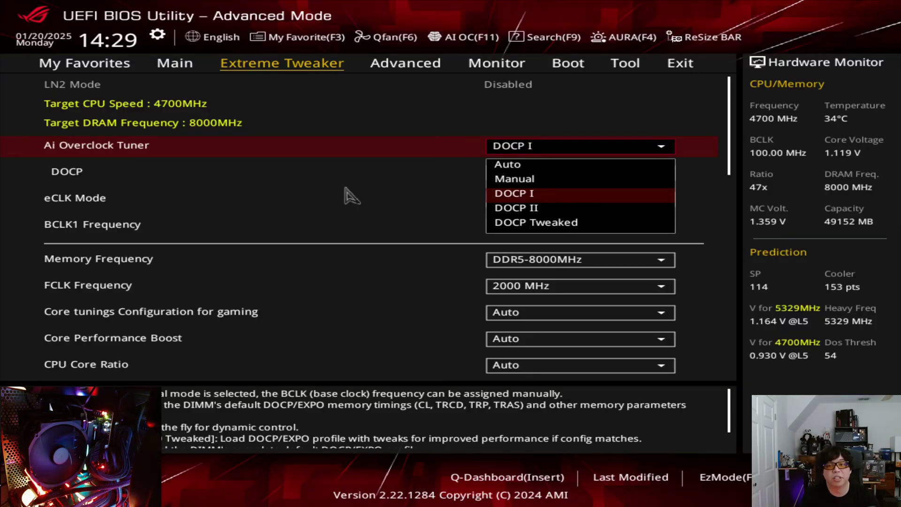
pyautogui.press('Return')
pyautogui.press('Down')
pyautogui.press('Up')
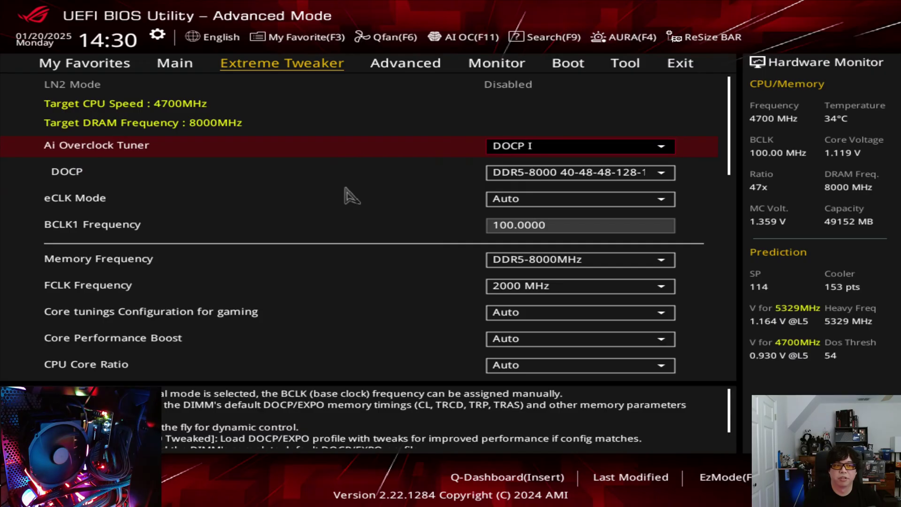
pyautogui.press('Down')
pyautogui.press('Down')
pyautogui.press('Down')
pyautogui.press('Up')
pyautogui.press('Up')
pyautogui.press('Up')
pyautogui.press('Down')
pyautogui.press('Down')
pyautogui.press('Down')
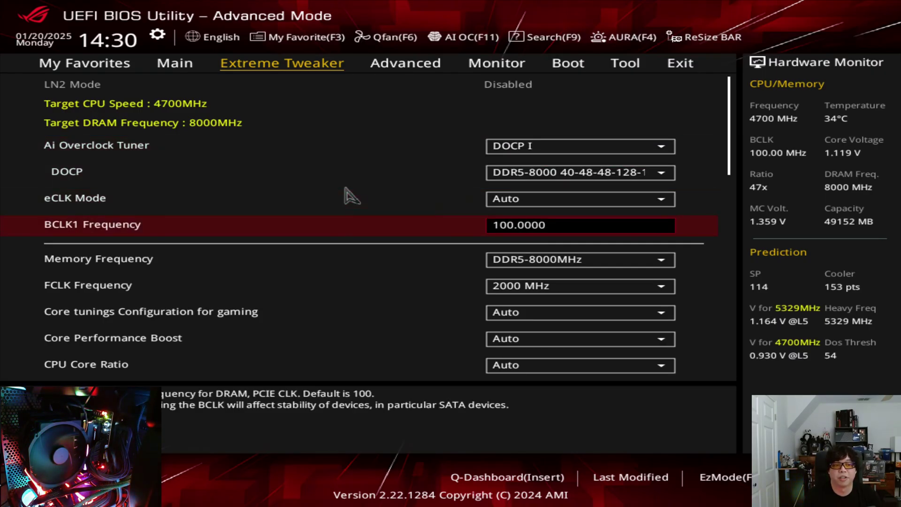
pyautogui.press('Up')
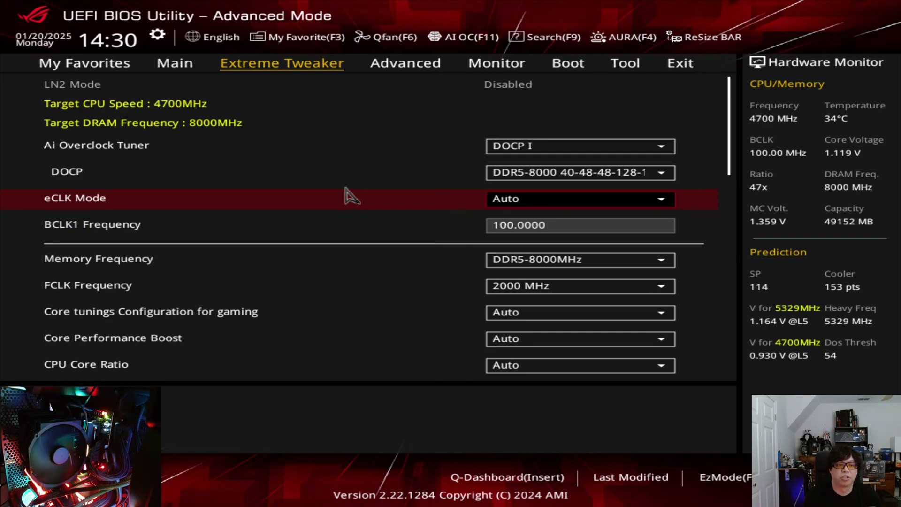
# Switch eCLK Mode to Asynchronous mode, revealing separate BCLK1 and BCLK2 frequency settings.
pyautogui.press('Return')
pyautogui.press('Down')
pyautogui.press('Down')
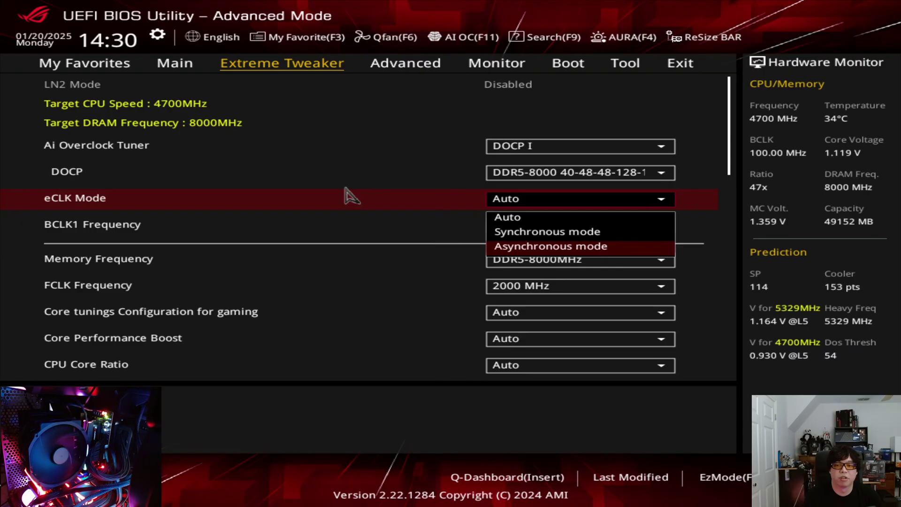
pyautogui.press('Return')
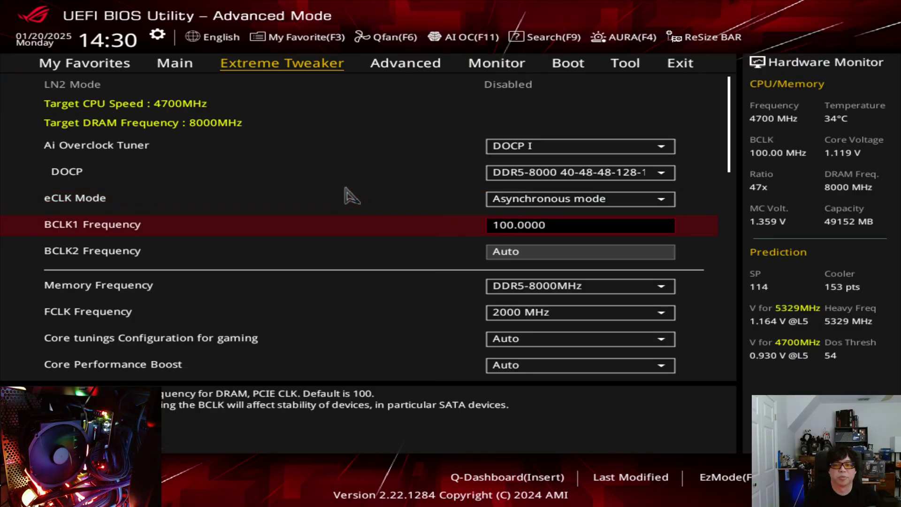
pyautogui.press('Down')
pyautogui.press('Down')
pyautogui.press('Up')
pyautogui.press('Down')
pyautogui.press('Up')
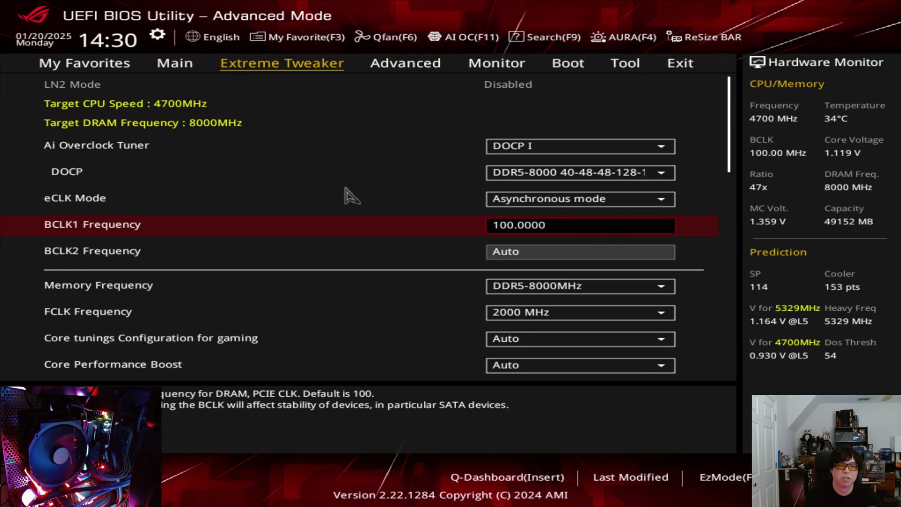
# Set BCLK2 Frequency to 104.5, leaving BCLK1 at 100.0000.
pyautogui.press('Down')
pyautogui.press('Up')
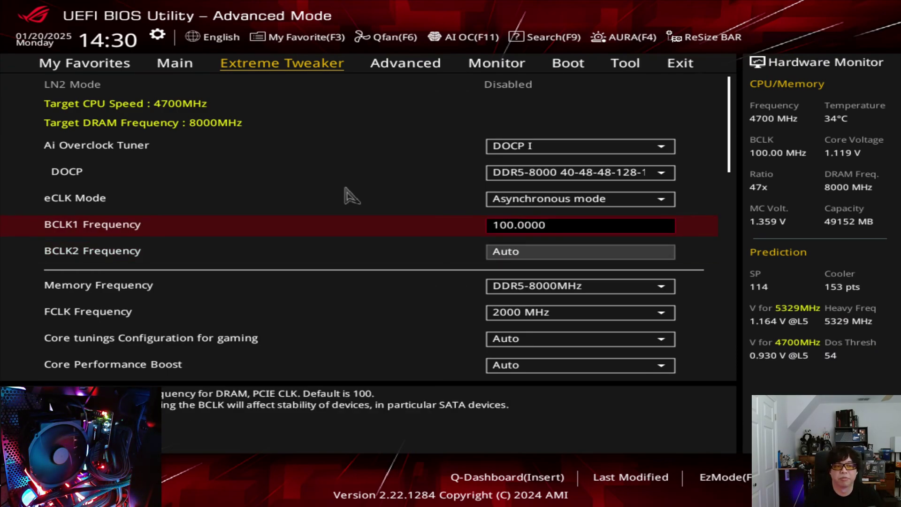
pyautogui.press('Down')
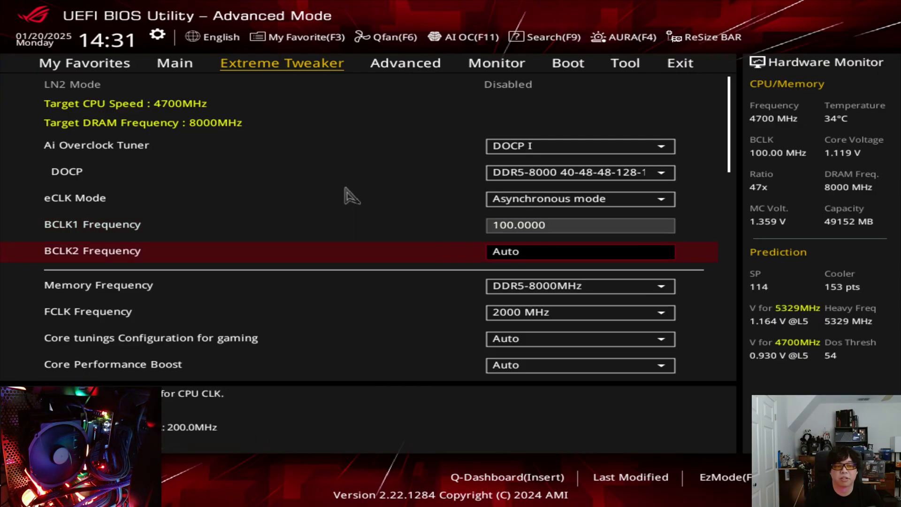
pyautogui.press('Up')
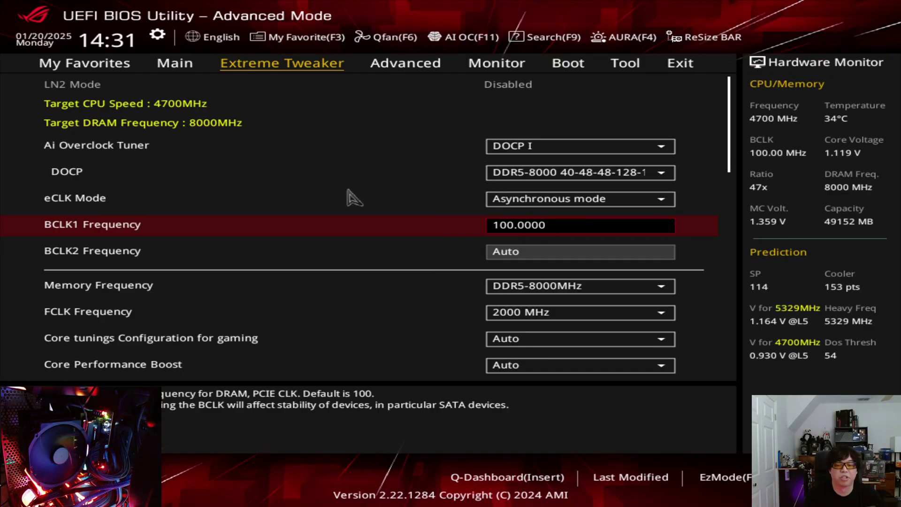
pyautogui.press('Down')
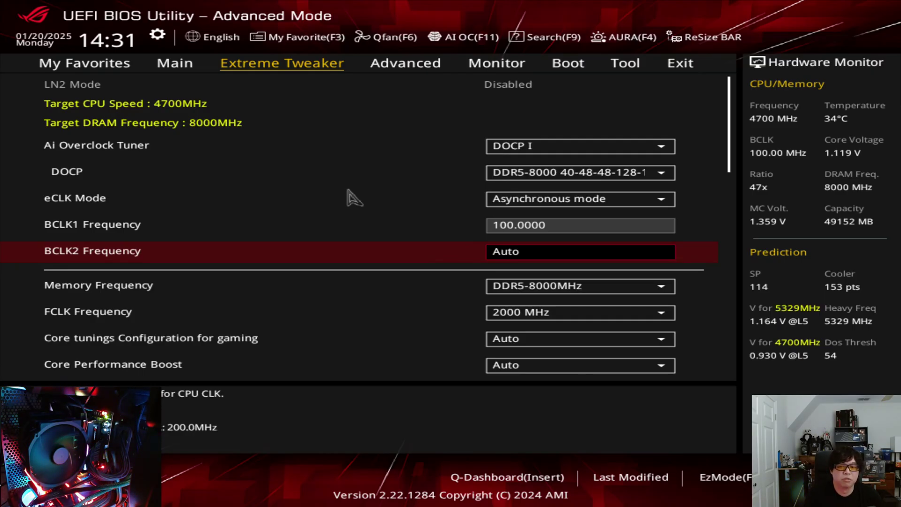
pyautogui.write('104.5')
pyautogui.press('Return')
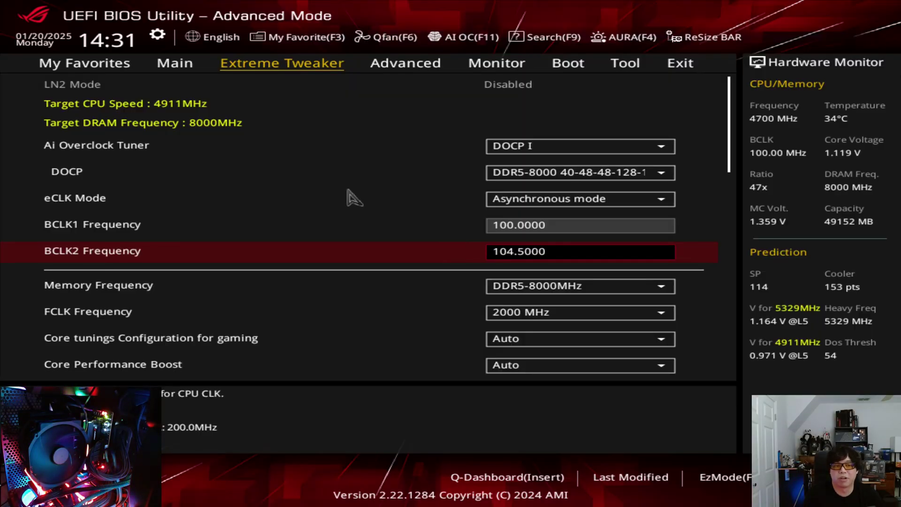
# Move back up the overclock list to the DOCP setting, with target speed now 4911MHz.
pyautogui.press('Down')
pyautogui.press('Down')
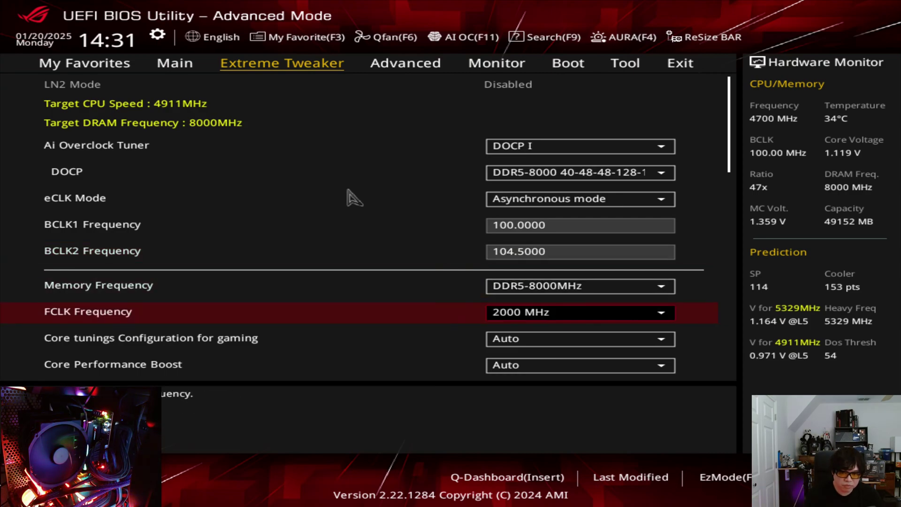
pyautogui.press('Up')
pyautogui.press('Up')
pyautogui.press('Up')
pyautogui.press('Down')
pyautogui.press('Up')
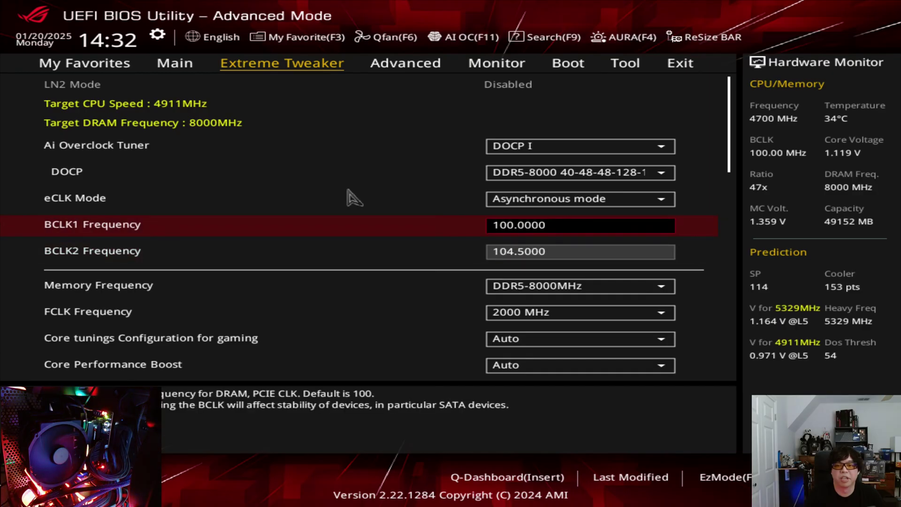
pyautogui.press('Down')
pyautogui.press('Up')
pyautogui.press('Up')
pyautogui.press('Up')
pyautogui.press('Up')
pyautogui.press('Down')
pyautogui.press('Down')
pyautogui.press('Down')
pyautogui.press('Down')
pyautogui.press('Up')
pyautogui.press('Up')
pyautogui.press('Up')
pyautogui.press('Up')
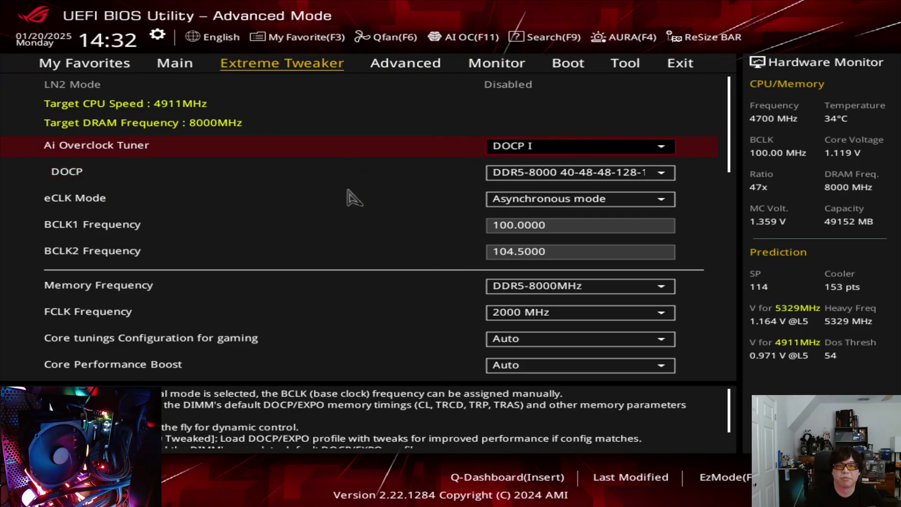
# Go to the Advanced tab and open AMD Overclocking to reach its out-of-spec warning.
pyautogui.press('Right')
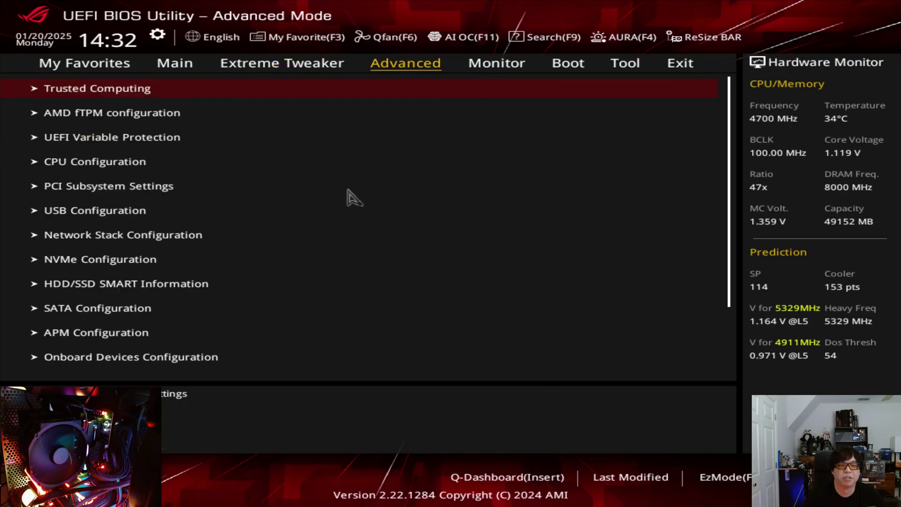
pyautogui.press('Down')
pyautogui.press('Down')
pyautogui.press('Down')
pyautogui.press('Down')
pyautogui.press('Down')
pyautogui.press('Down')
pyautogui.press('Down')
pyautogui.press('Down')
pyautogui.press('Down')
pyautogui.press('Down')
pyautogui.press('Down')
pyautogui.press('Down')
pyautogui.press('Down')
pyautogui.press('Down')
pyautogui.press('Down')
pyautogui.press('Up')
pyautogui.press('Up')
pyautogui.press('Down')
pyautogui.press('Down')
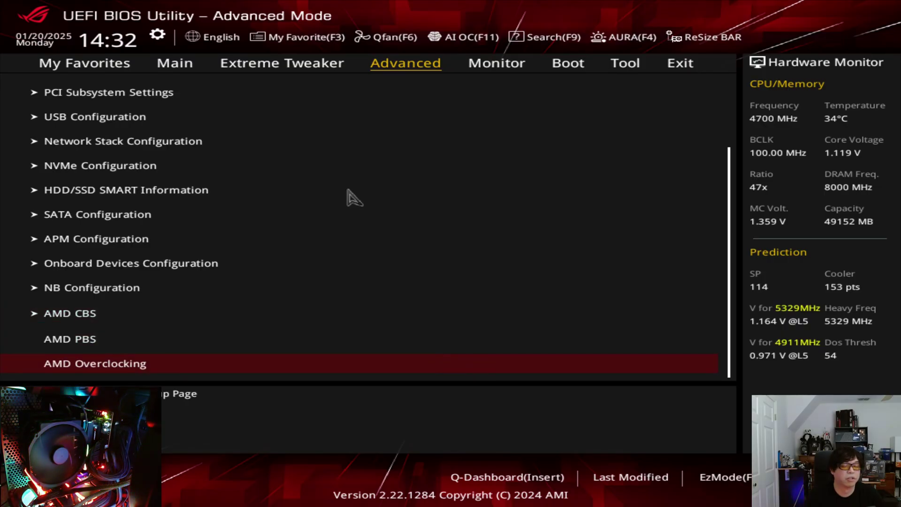
pyautogui.press('Return')
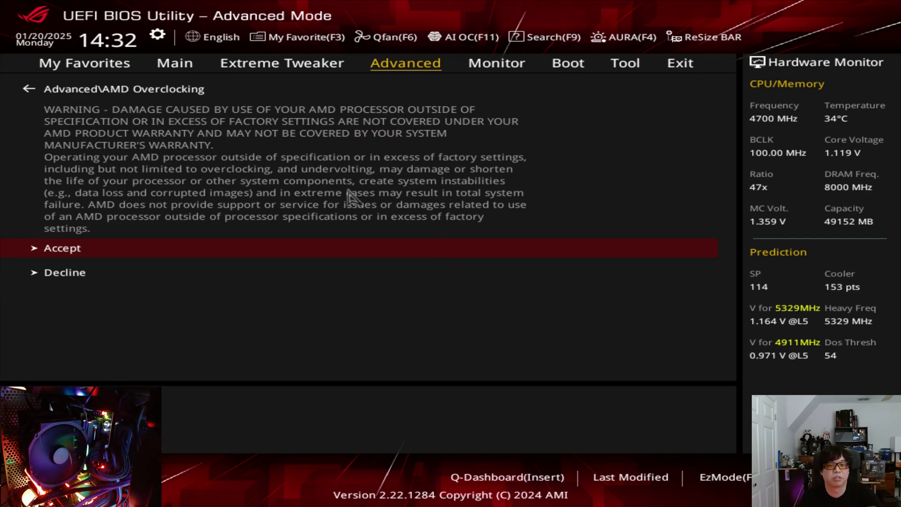
# Accept the overclocking warning and open the Precision Boost Overdrive page.
pyautogui.press('Return')
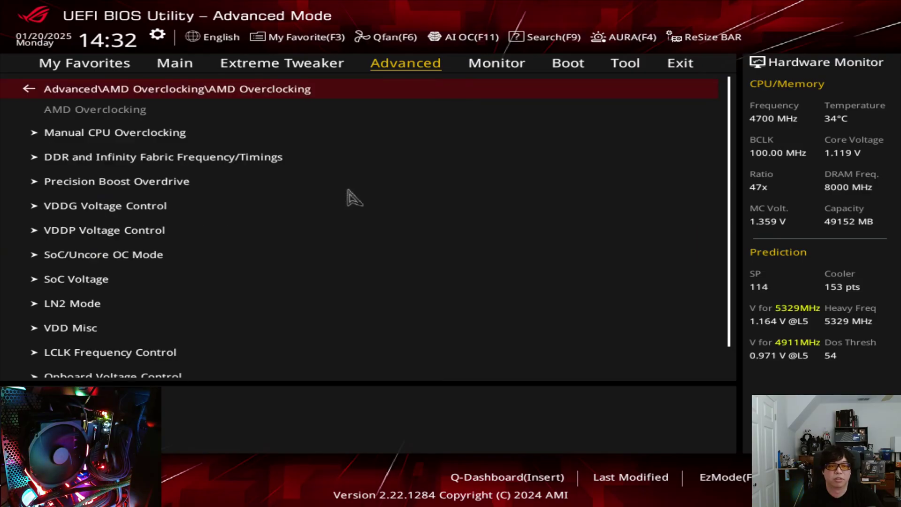
pyautogui.press('Down')
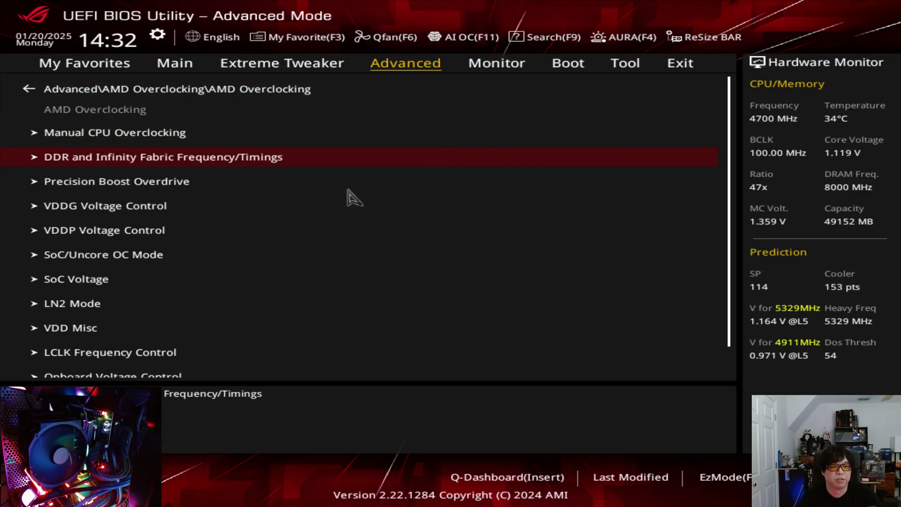
pyautogui.press('Up')
pyautogui.press('Down')
pyautogui.press('Down')
pyautogui.press('Down')
pyautogui.press('Up')
pyautogui.press('Down')
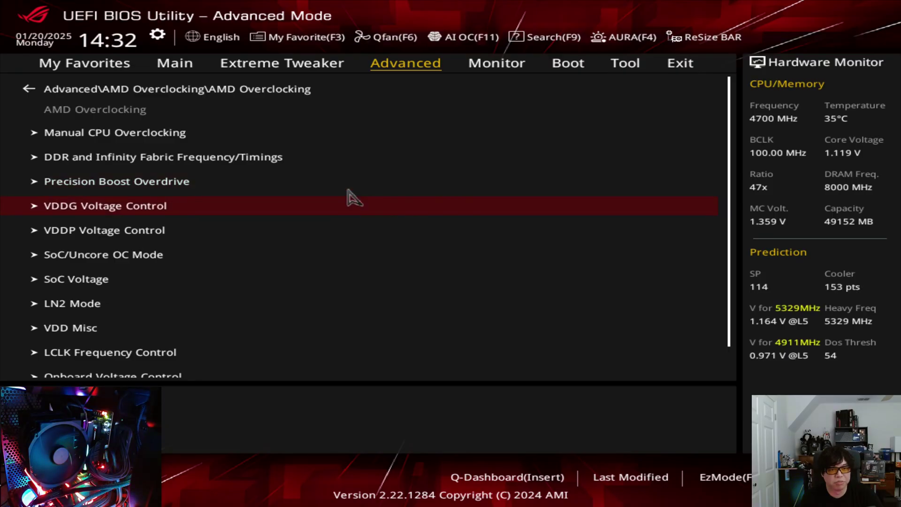
pyautogui.press('Up')
pyautogui.press('Return')
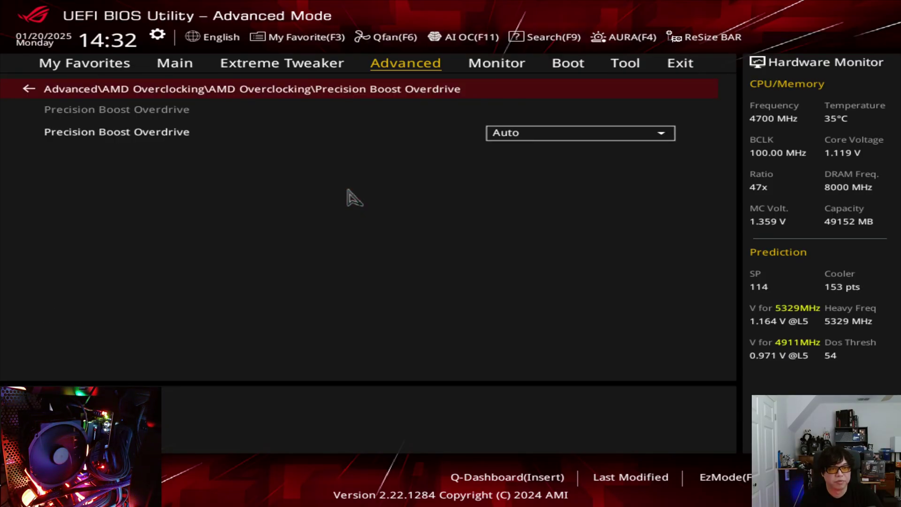
# Set Precision Boost Overdrive to Advanced.
pyautogui.press('Down')
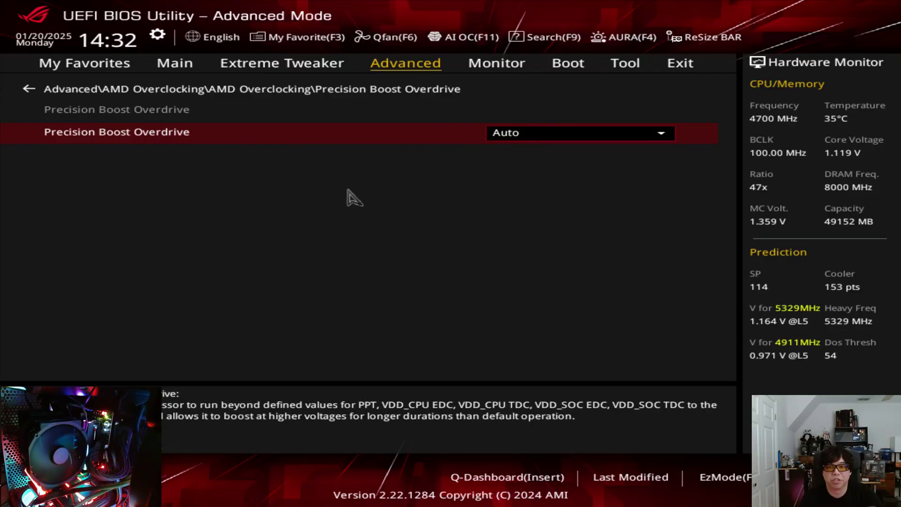
pyautogui.press('Return')
pyautogui.press('Down')
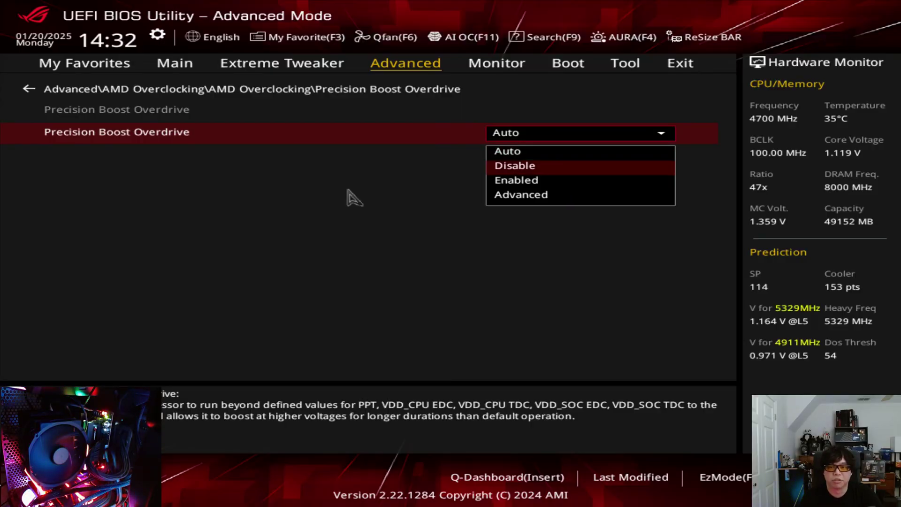
pyautogui.press('Down')
pyautogui.press('Down')
pyautogui.press('Return')
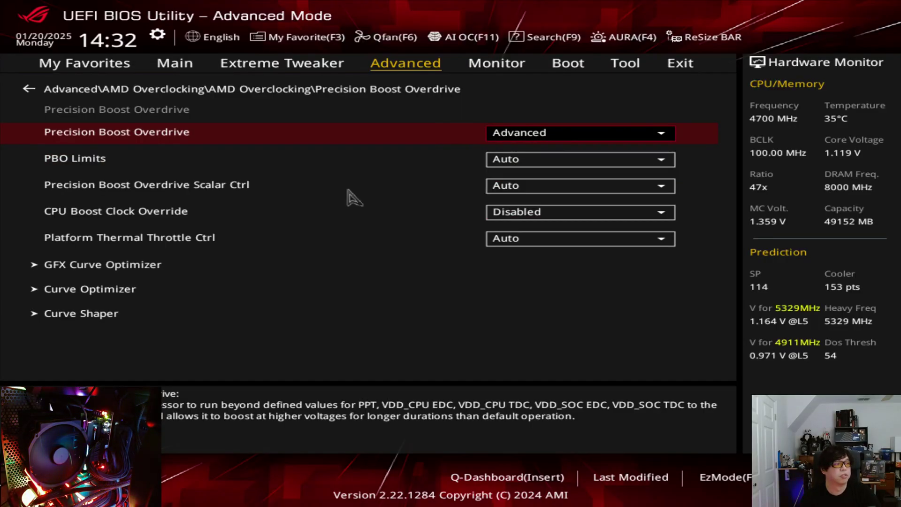
# Try PBO Limits on Motherboard, then settle it back on Auto.
pyautogui.press('Down')
pyautogui.press('Down')
pyautogui.press('Down')
pyautogui.press('Up')
pyautogui.press('Up')
pyautogui.press('Down')
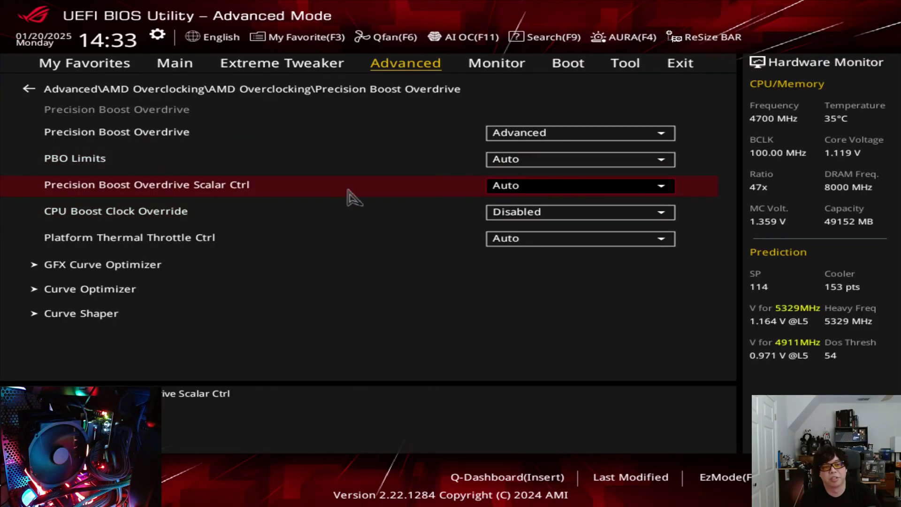
pyautogui.press('Down')
pyautogui.press('Down')
pyautogui.press('Up')
pyautogui.press('Up')
pyautogui.press('Up')
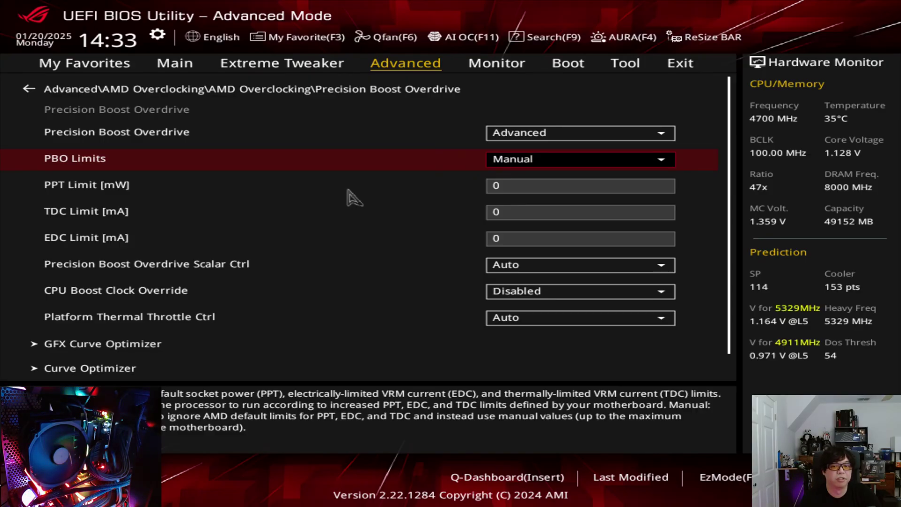
pyautogui.press('Return')
pyautogui.press('Up')
pyautogui.press('Up')
pyautogui.press('Up')
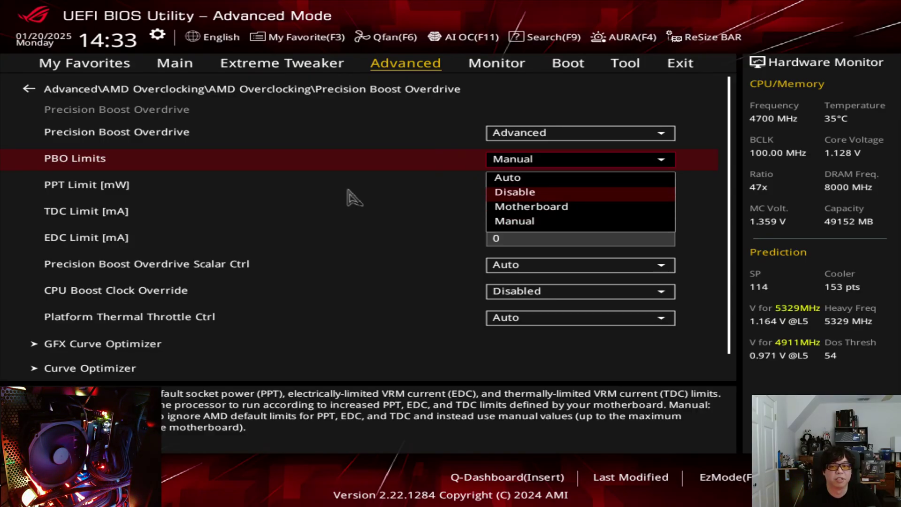
pyautogui.press('Return')
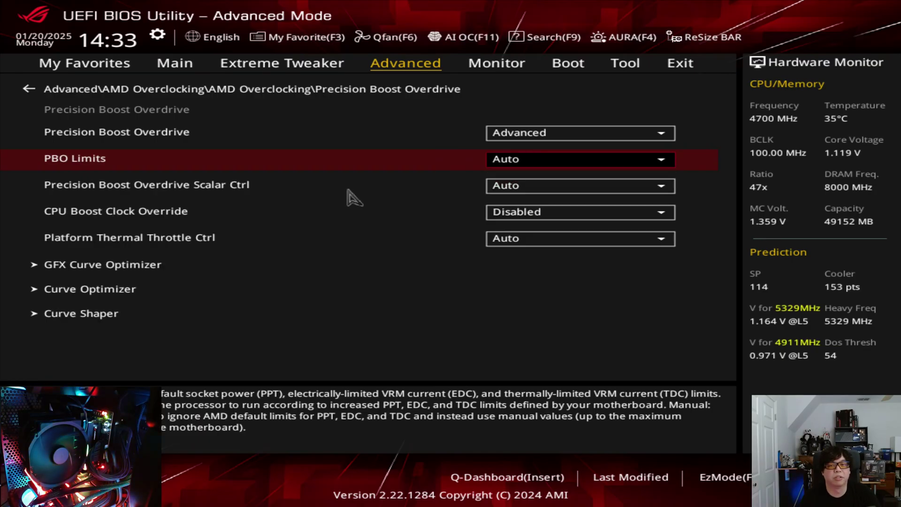
pyautogui.press('Return')
pyautogui.press('Down')
pyautogui.press('Down')
pyautogui.press('Return')
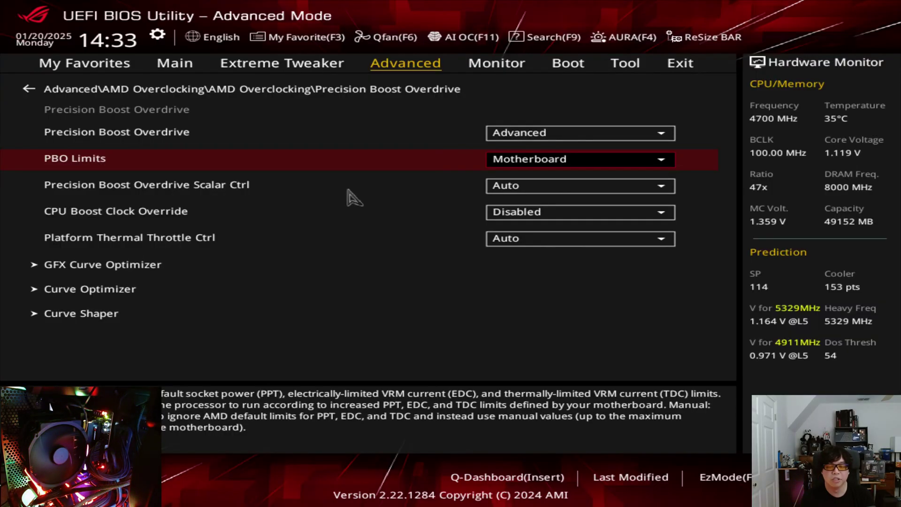
pyautogui.press('Return')
pyautogui.press('Up')
pyautogui.press('Up')
pyautogui.press('Return')
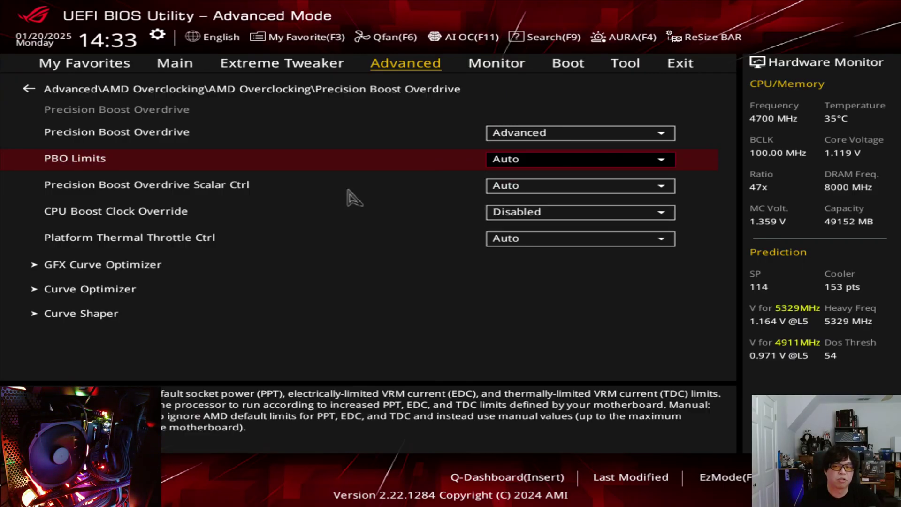
pyautogui.press('Down')
pyautogui.press('Up')
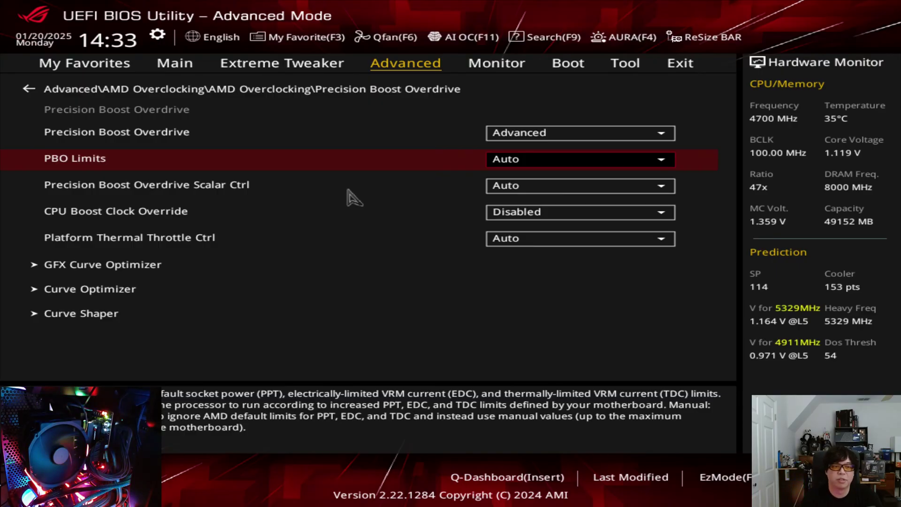
pyautogui.press('Down')
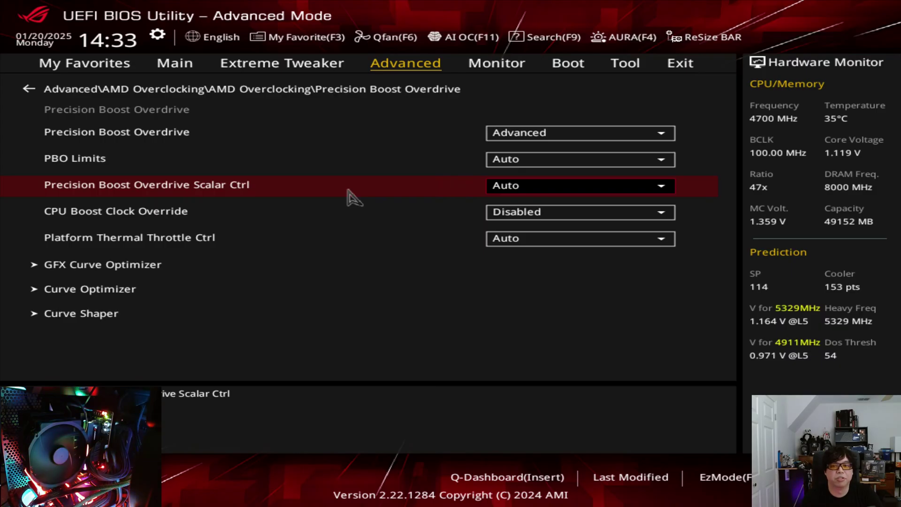
# Set Precision Boost Overdrive Scalar Ctrl to Manual, exposing the Scalar setting at 1X.
pyautogui.press('Return')
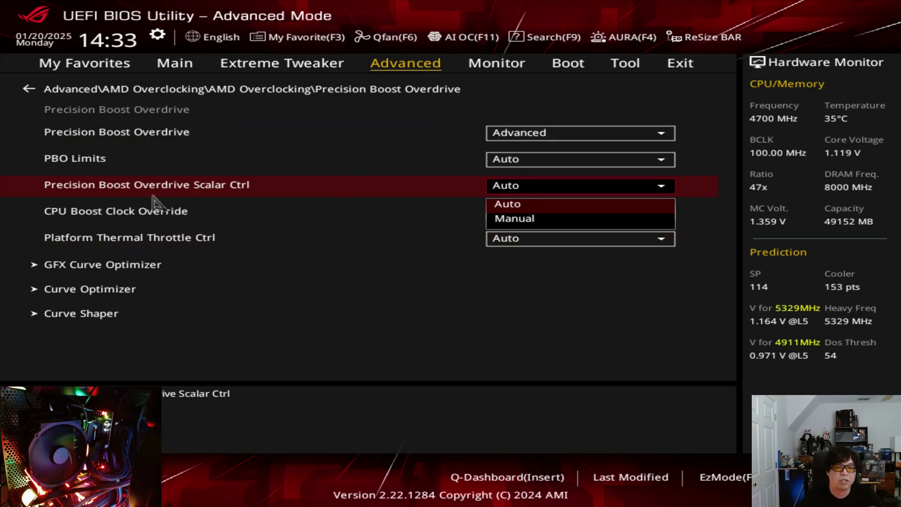
pyautogui.press('Down')
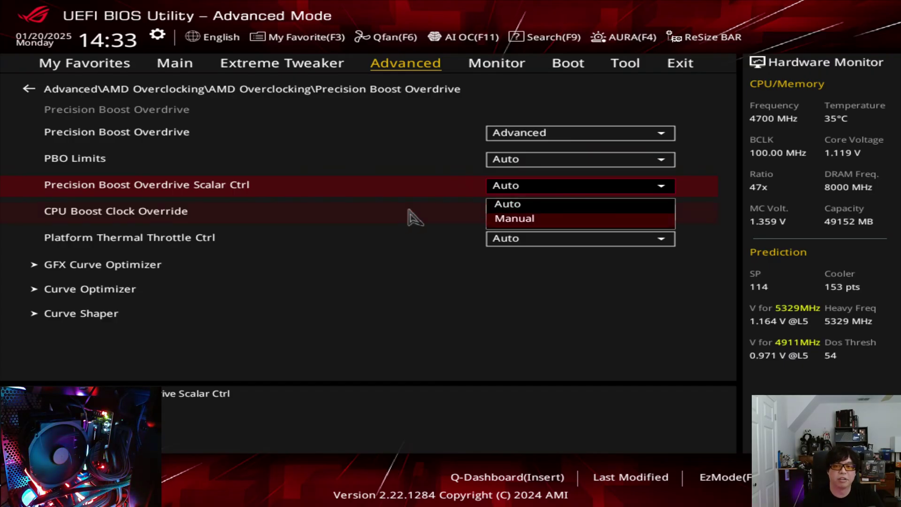
pyautogui.press('Return')
pyautogui.press('Down')
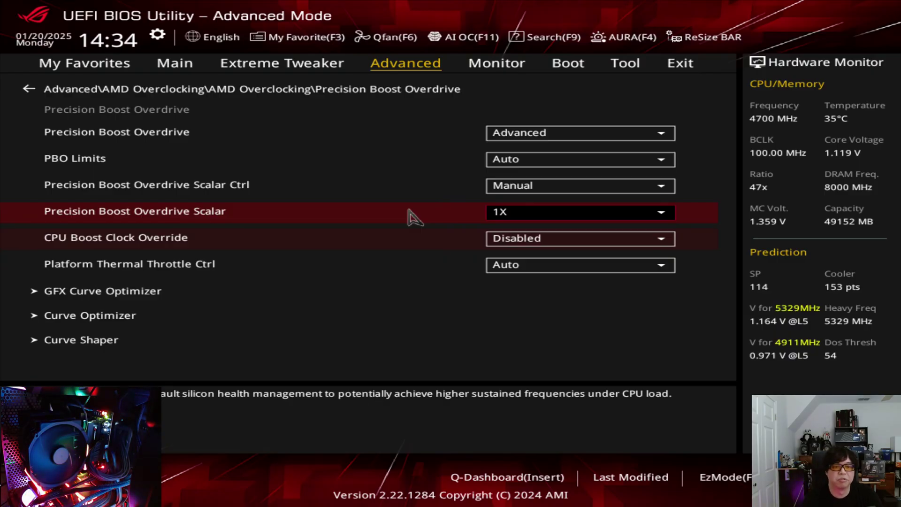
pyautogui.press('Up')
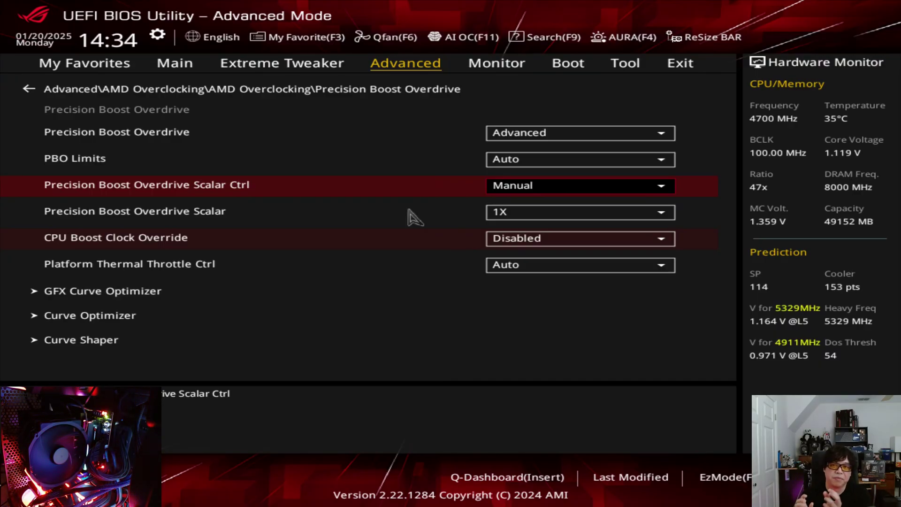
pyautogui.press('Down')
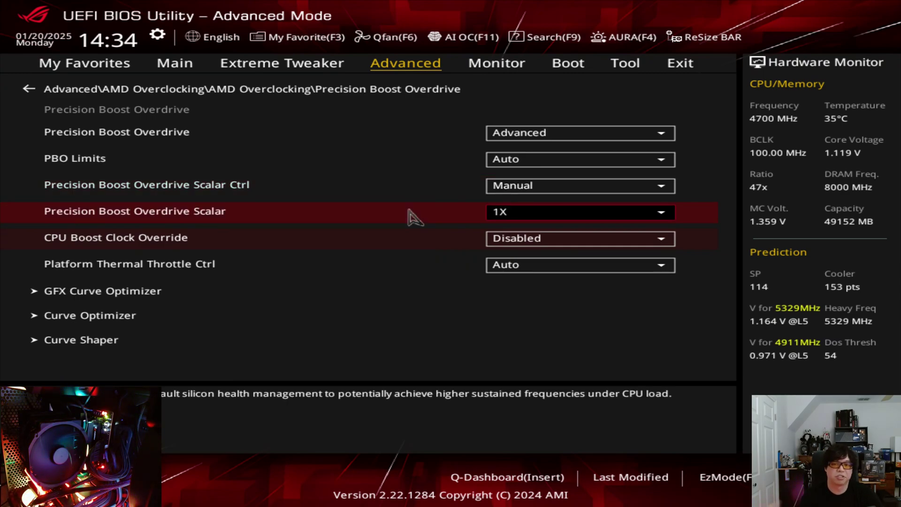
# Set the Precision Boost Overdrive Scalar to 5X, then change it to 10X.
pyautogui.press('Down')
pyautogui.press('Up')
pyautogui.press('Return')
pyautogui.press('Down')
pyautogui.press('Down')
pyautogui.press('Down')
pyautogui.press('Down')
pyautogui.press('Down')
pyautogui.press('Down')
pyautogui.press('Down')
pyautogui.press('Down')
pyautogui.press('Down')
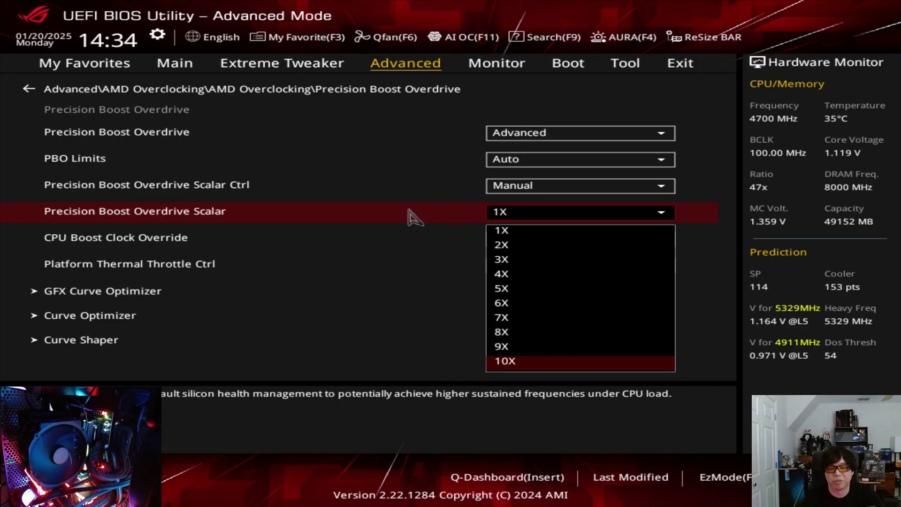
pyautogui.press('Up')
pyautogui.press('Up')
pyautogui.press('Up')
pyautogui.press('Up')
pyautogui.press('Up')
pyautogui.press('Up')
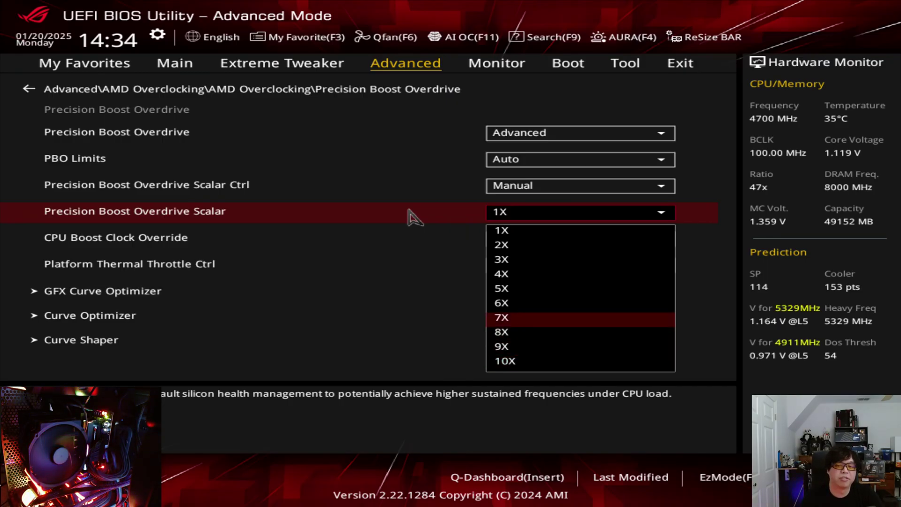
pyautogui.press('Down')
pyautogui.press('Down')
pyautogui.press('Down')
pyautogui.press('Down')
pyautogui.press('Down')
pyautogui.press('Down')
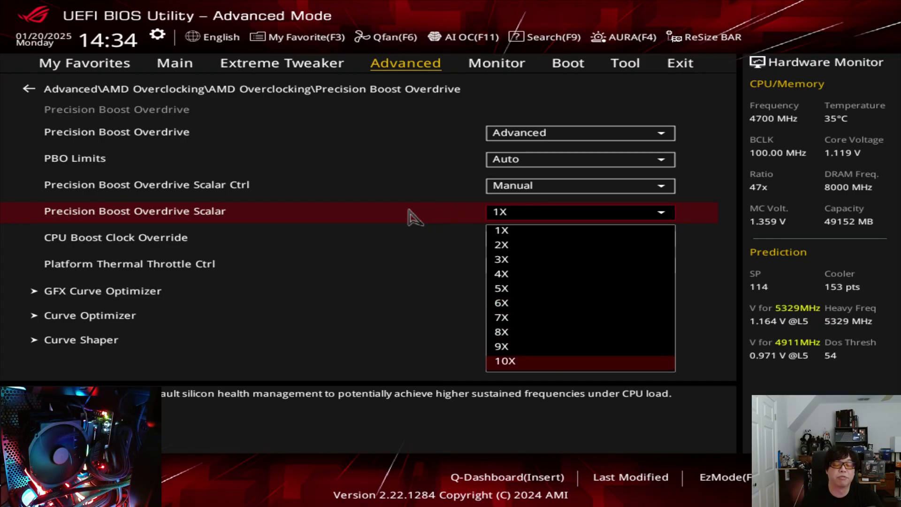
pyautogui.press('Up')
pyautogui.press('Up')
pyautogui.press('Up')
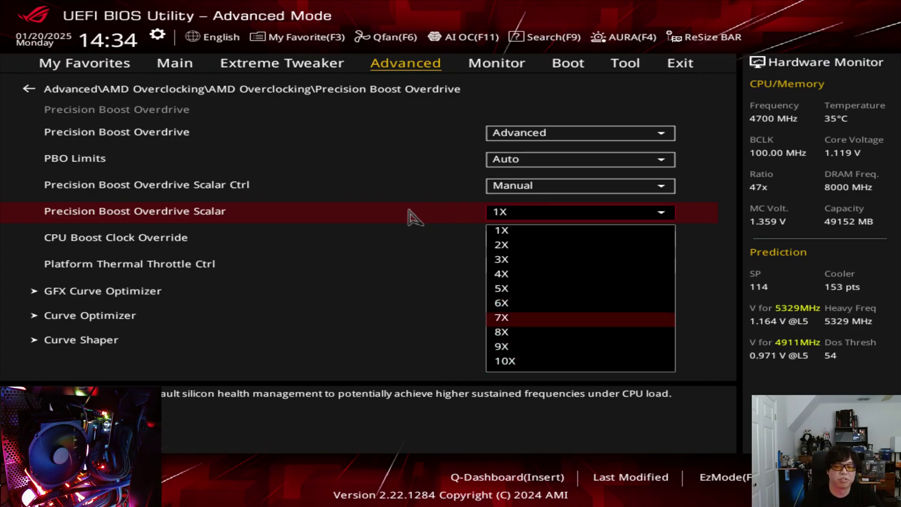
pyautogui.press('Up')
pyautogui.press('Up')
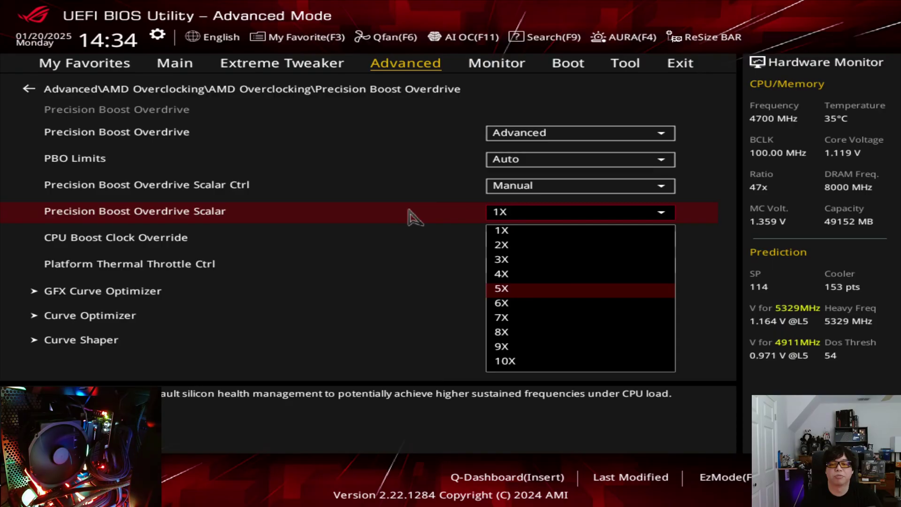
pyautogui.press('Return')
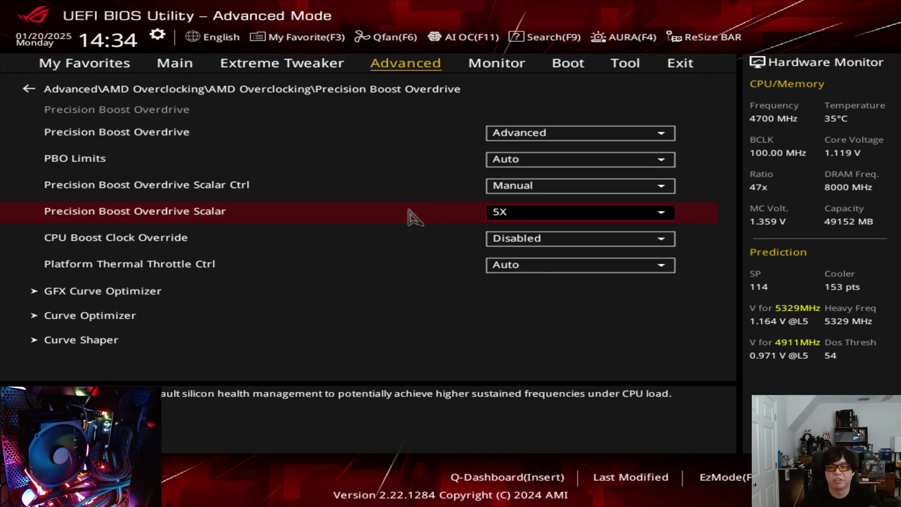
pyautogui.press('Return')
pyautogui.press('Down')
pyautogui.press('Down')
pyautogui.press('Down')
pyautogui.press('Down')
pyautogui.press('Down')
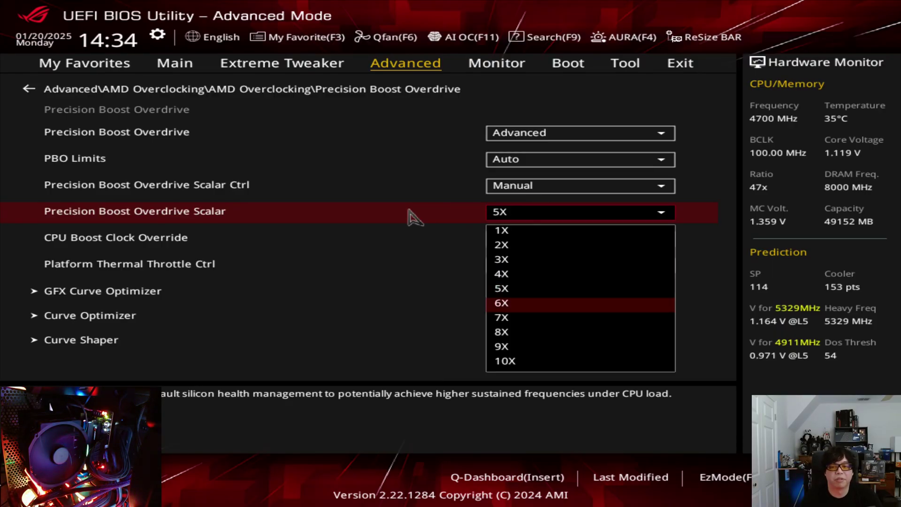
pyautogui.press('Return')
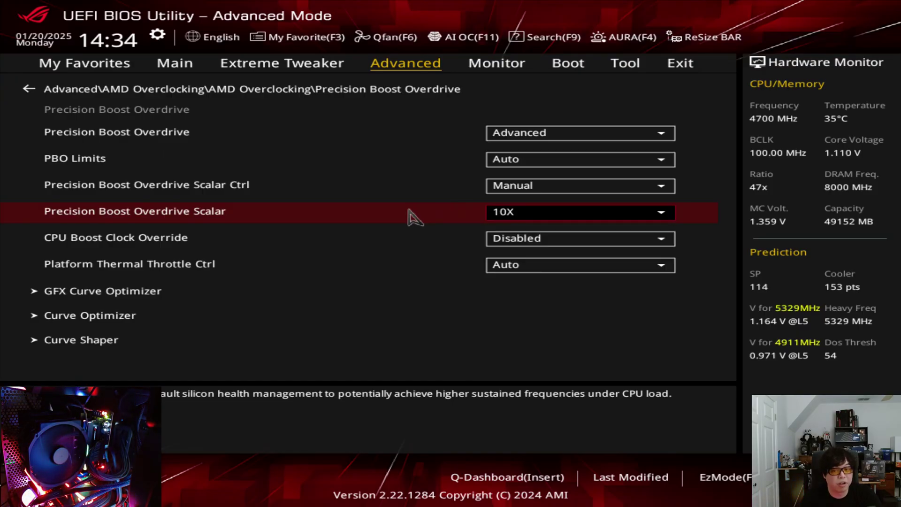
# Recheck the scalar multiplier list and keep the scalar at 10X.
pyautogui.press('Return')
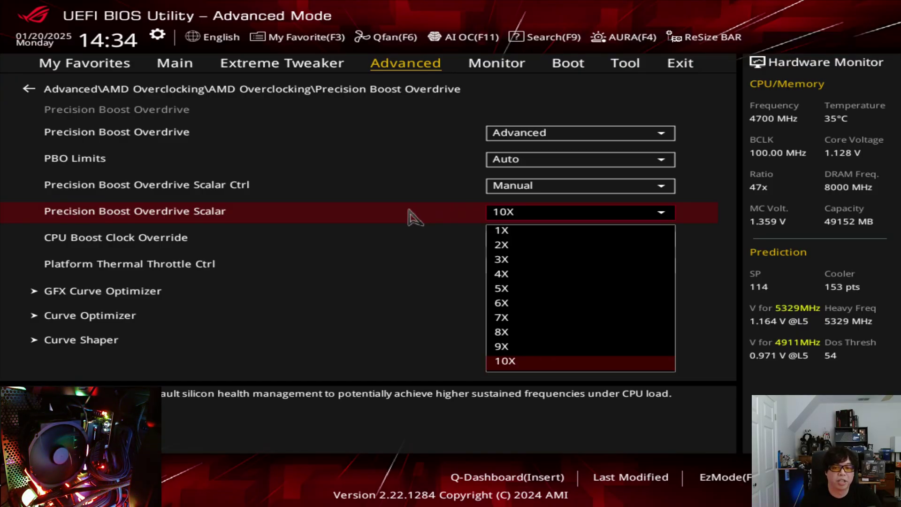
pyautogui.press('Up')
pyautogui.press('Up')
pyautogui.press('Up')
pyautogui.press('Up')
pyautogui.press('Up')
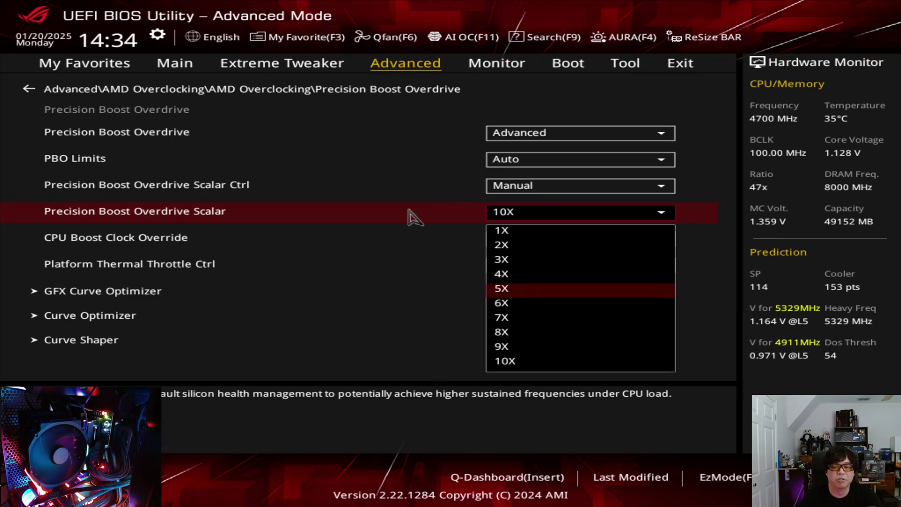
pyautogui.press('Down')
pyautogui.press('Down')
pyautogui.press('Down')
pyautogui.press('Down')
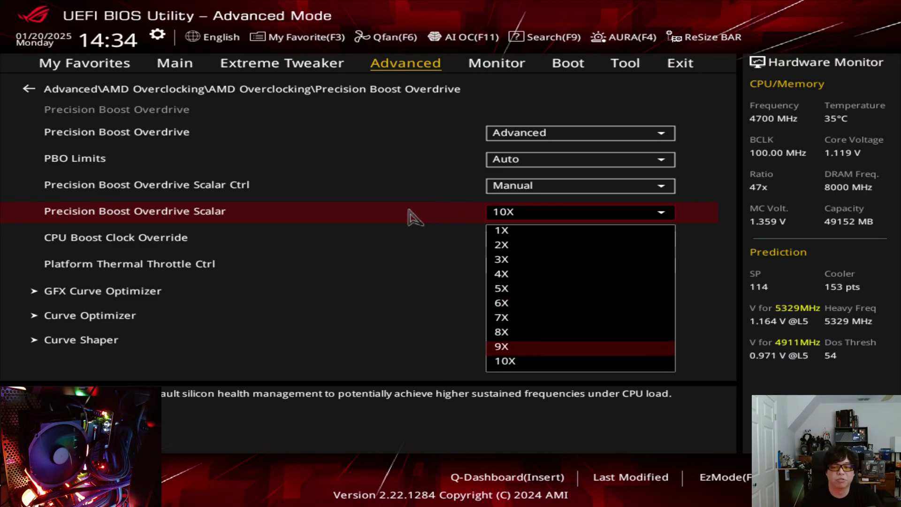
pyautogui.press('Down')
pyautogui.press('Return')
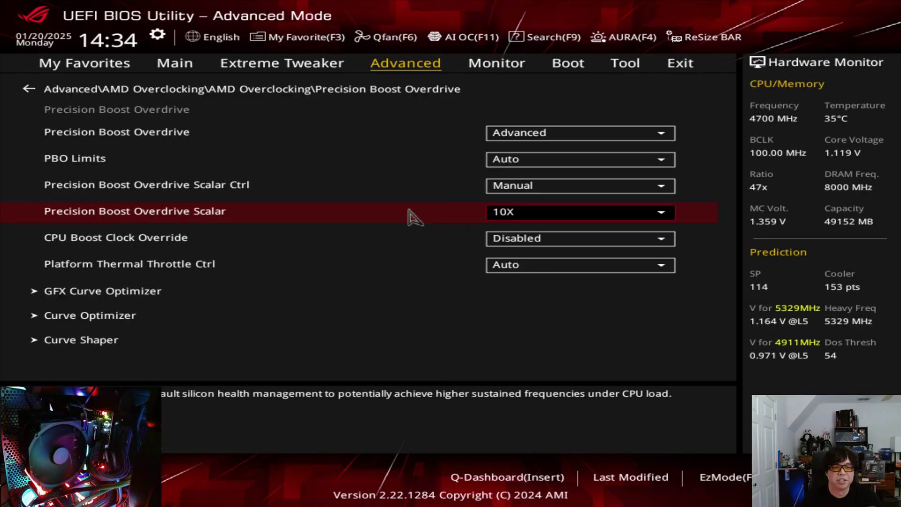
pyautogui.press('Down')
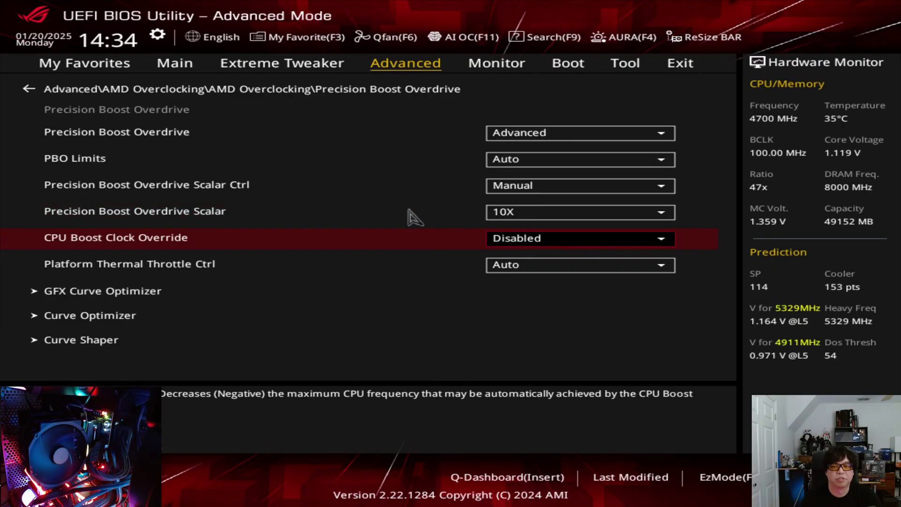
pyautogui.press('Up')
pyautogui.press('Down')
pyautogui.press('Up')
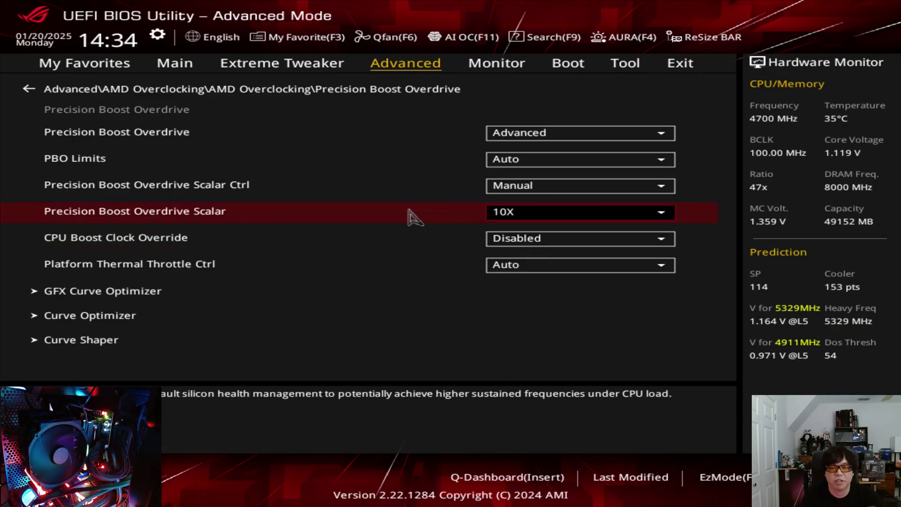
pyautogui.press('Return')
pyautogui.press('Up')
pyautogui.press('Up')
pyautogui.press('Up')
pyautogui.press('Up')
pyautogui.press('Up')
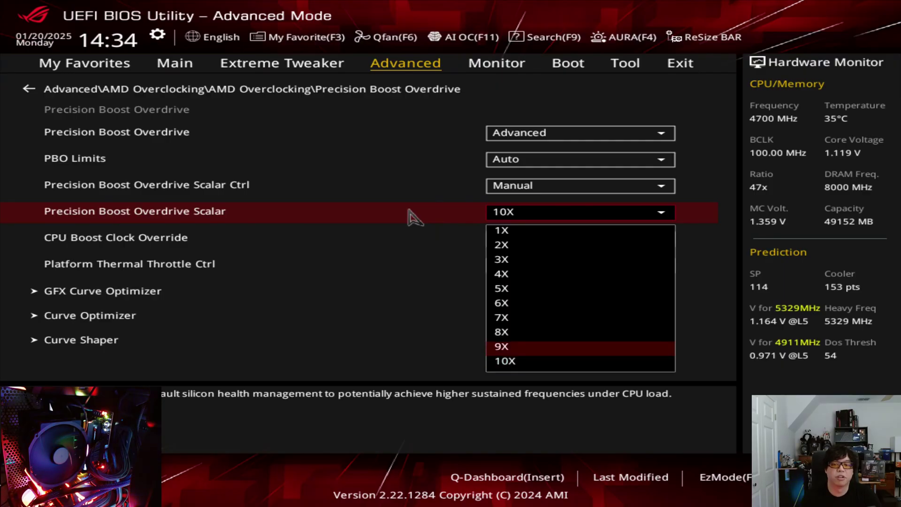
pyautogui.press('Down')
pyautogui.press('Down')
pyautogui.press('Down')
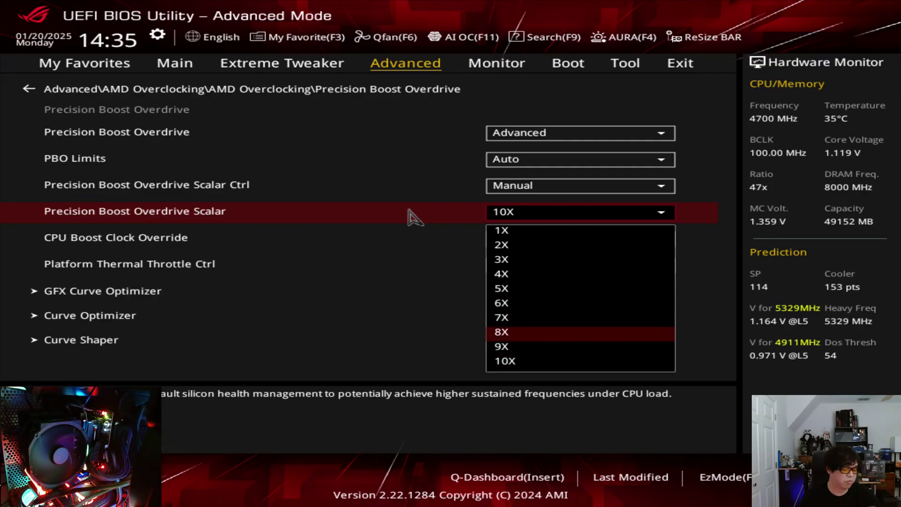
pyautogui.press('Escape')
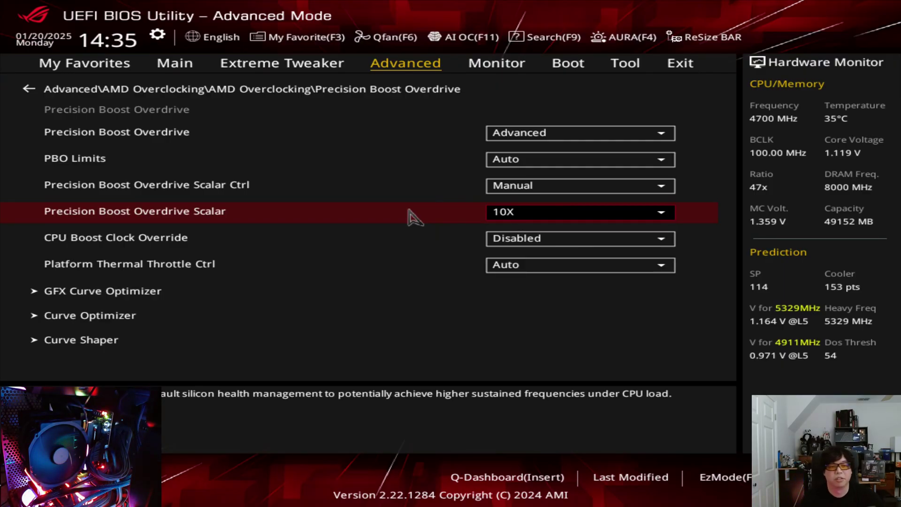
pyautogui.press('Down')
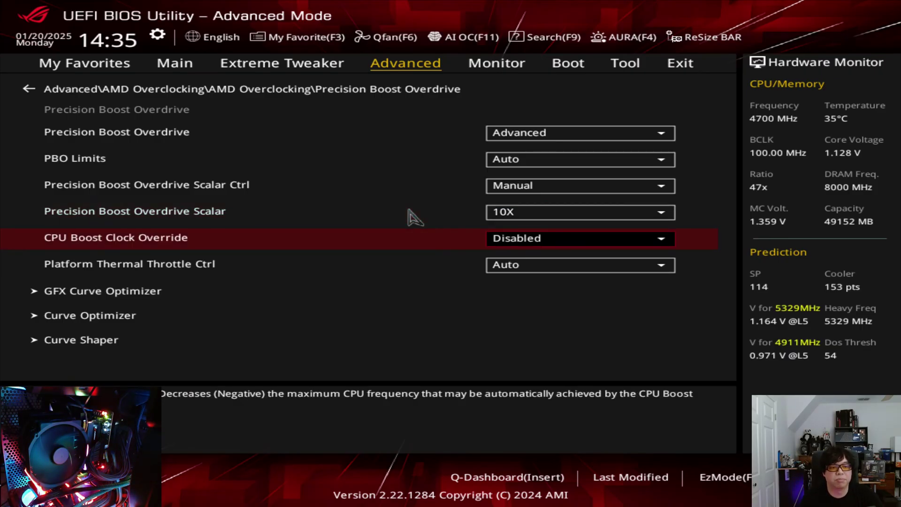
# Set CPU Boost Clock Override to Enabled (Positive) with a Max override of 200.
pyautogui.press('Return')
pyautogui.press('Down')
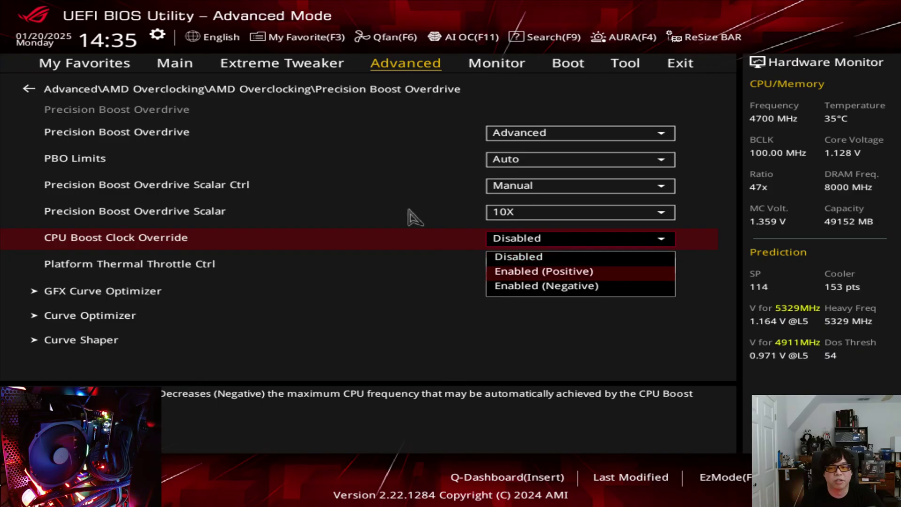
pyautogui.press('Return')
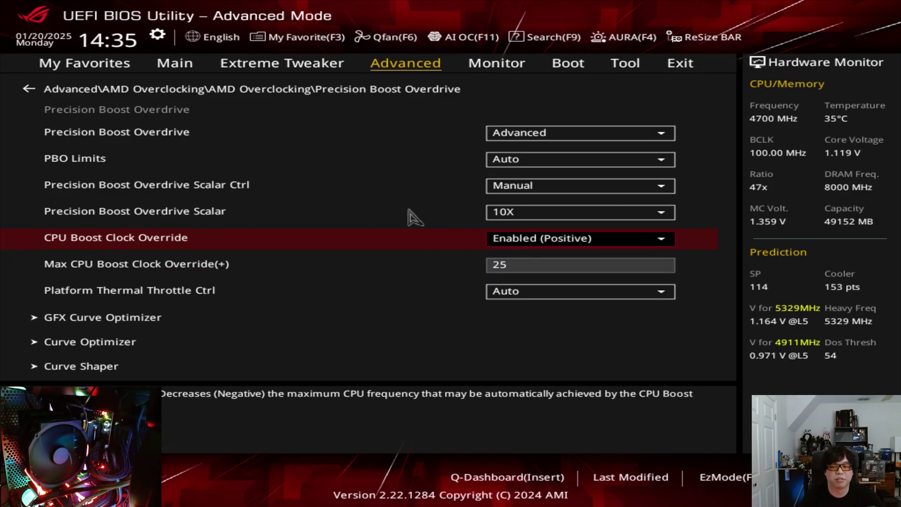
pyautogui.press('Down')
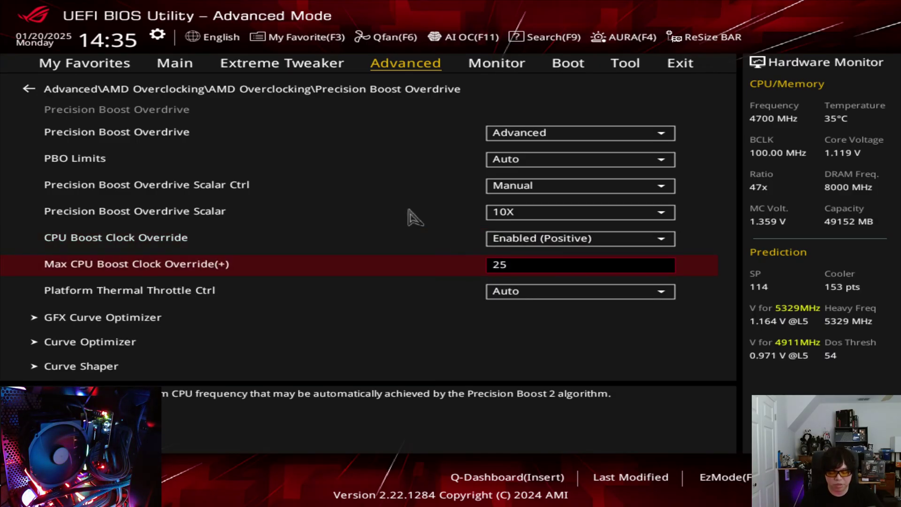
pyautogui.write('999')
pyautogui.press('Return')
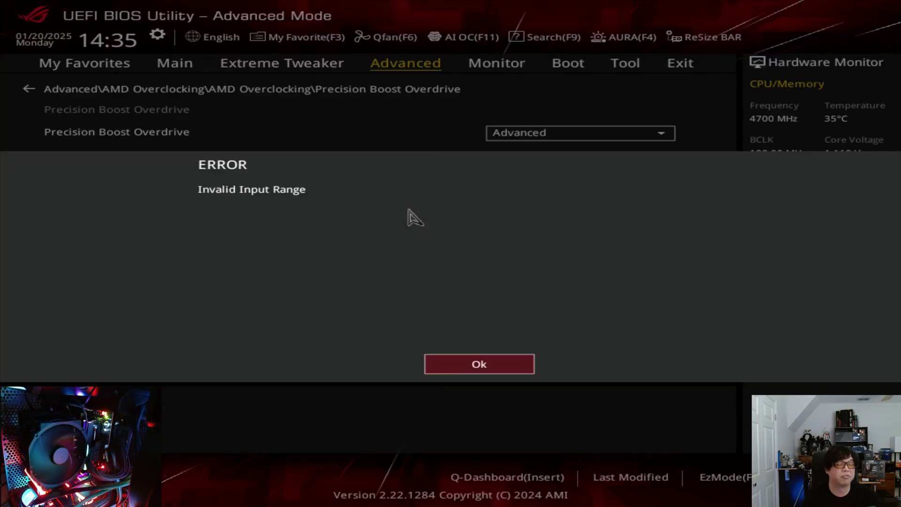
pyautogui.press('Return')
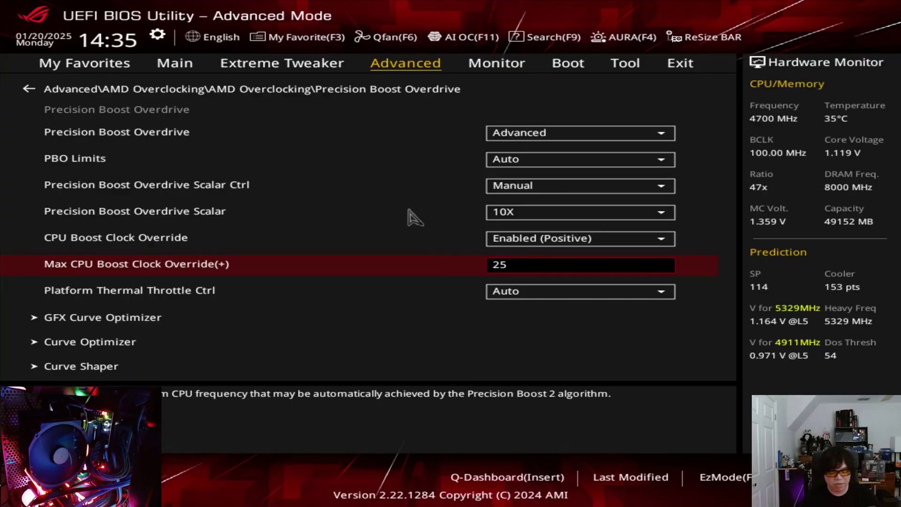
pyautogui.write('200')
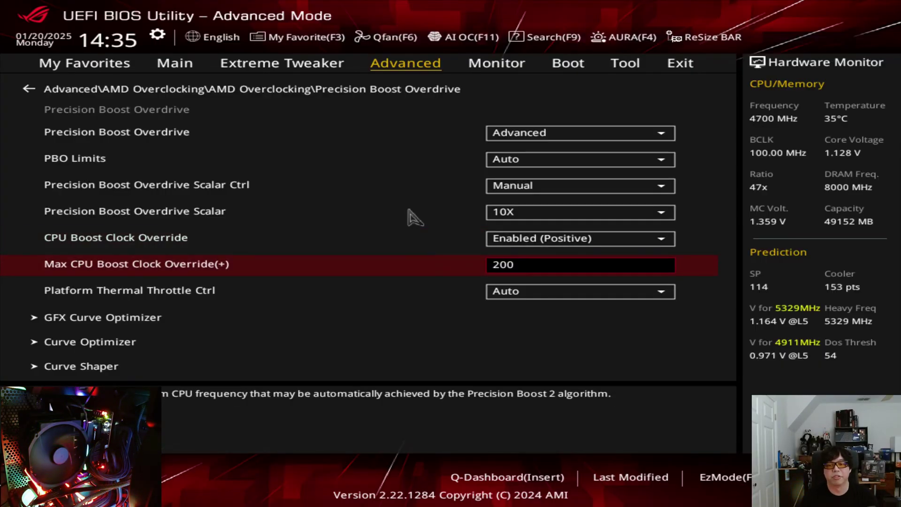
pyautogui.write('300')
pyautogui.press('Return')
pyautogui.press('Return')
pyautogui.press('BackSpace')
pyautogui.write('1')
pyautogui.press('Return')
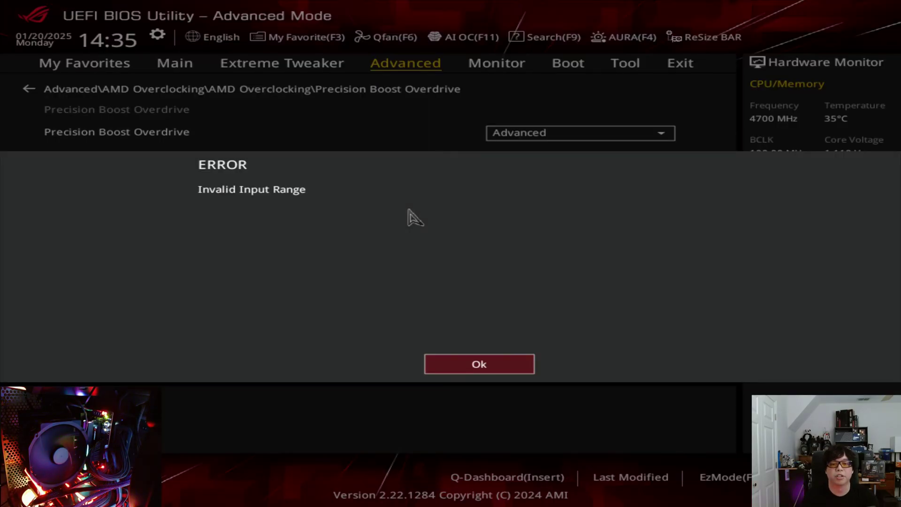
pyautogui.press('Return')
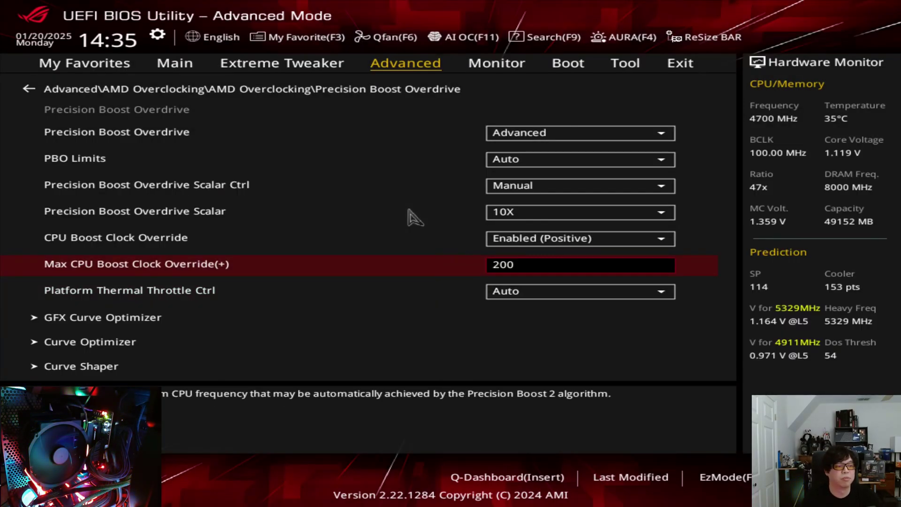
# Inspect the Platform Thermal Throttle Ctrl choices, leaving it on Auto.
pyautogui.press('Down')
pyautogui.press('Up')
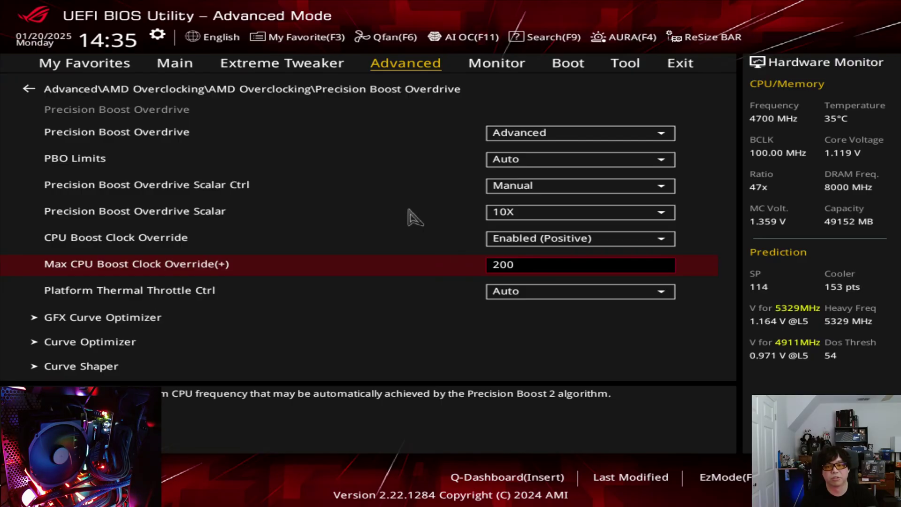
pyautogui.press('Down')
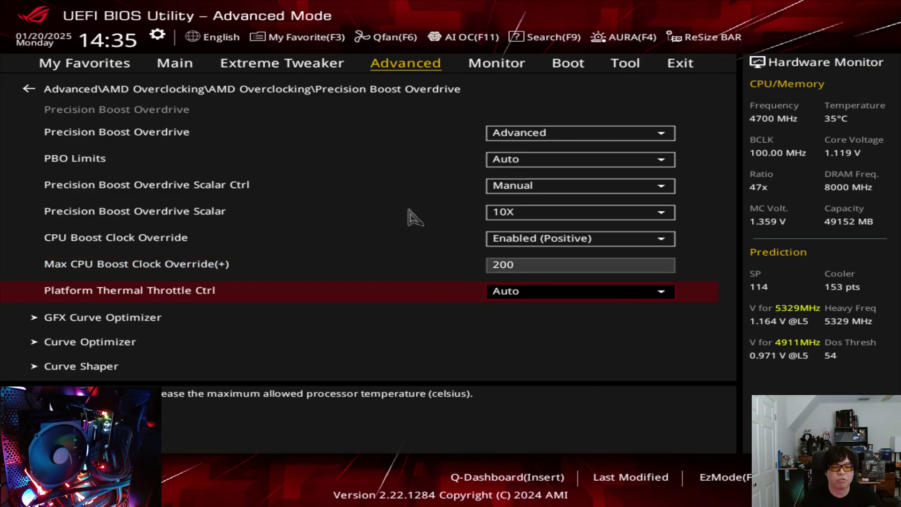
pyautogui.press('Return')
pyautogui.press('Return')
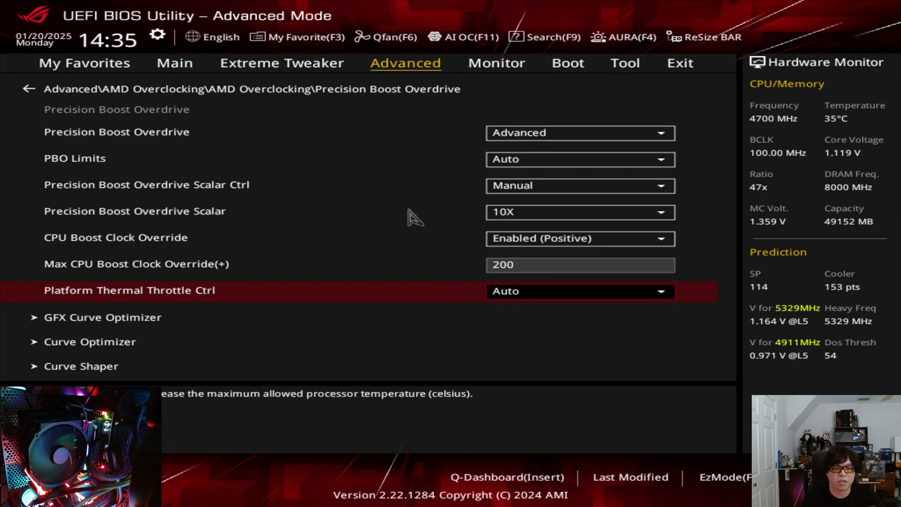
pyautogui.press('Down')
pyautogui.press('Up')
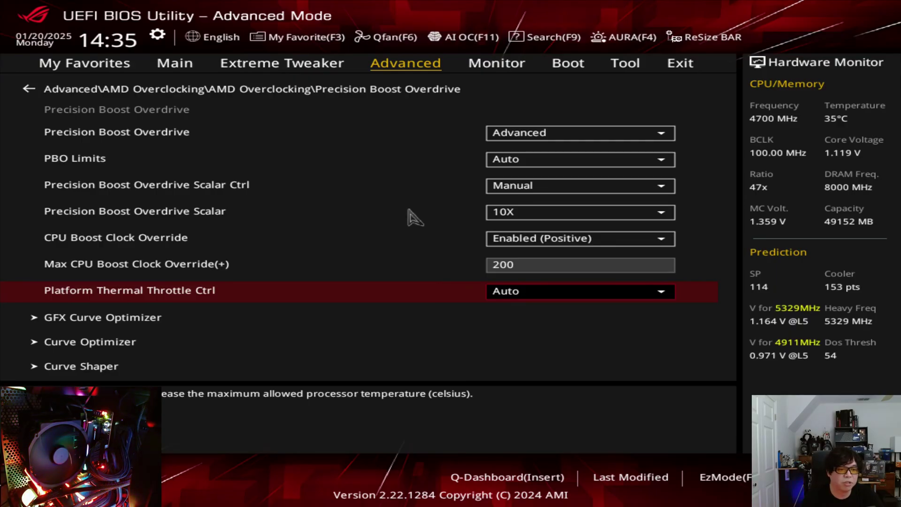
pyautogui.press('Down')
pyautogui.press('Up')
pyautogui.press('Up')
pyautogui.press('Up')
pyautogui.press('Up')
pyautogui.press('Down')
pyautogui.press('Down')
pyautogui.press('Down')
pyautogui.press('Down')
pyautogui.press('Down')
pyautogui.press('Down')
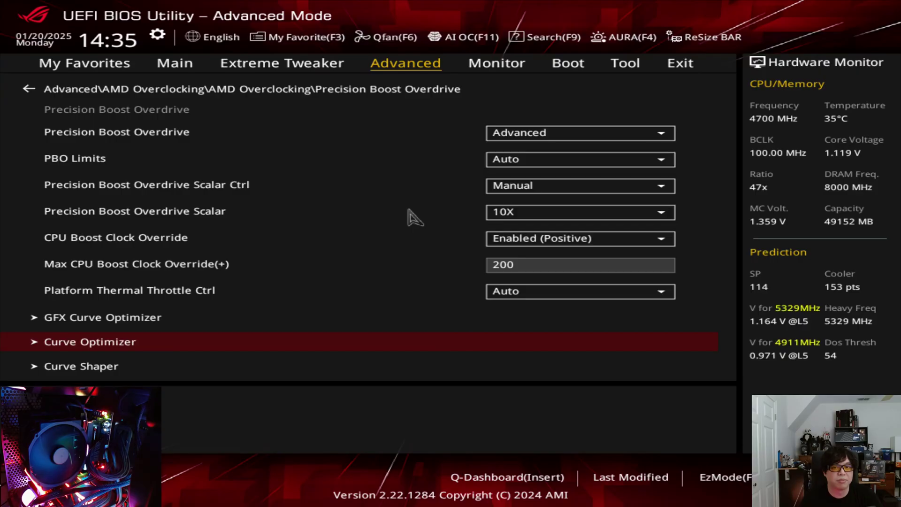
# Leave Curve Optimizer on Disable and open the Curve Shaper page.
pyautogui.press('Return')
pyautogui.press('Return')
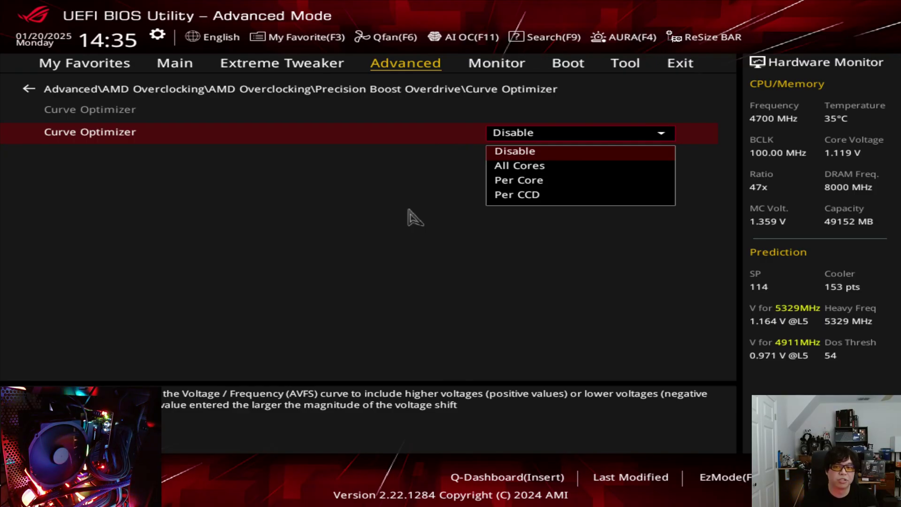
pyautogui.press('Escape')
pyautogui.press('Escape')
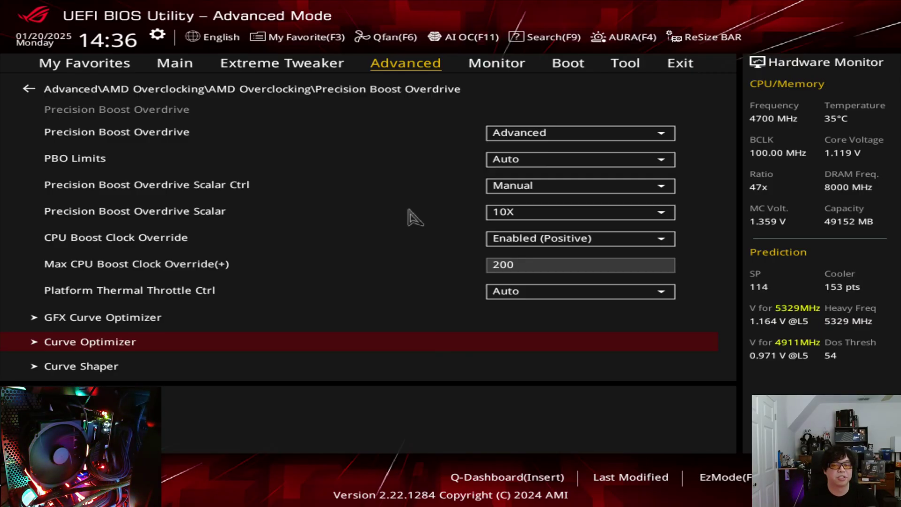
pyautogui.press('Down')
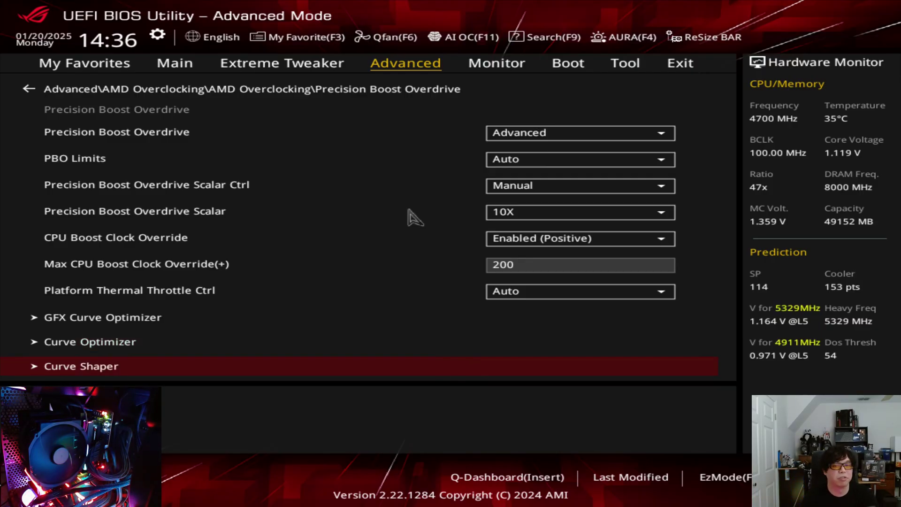
pyautogui.press('Return')
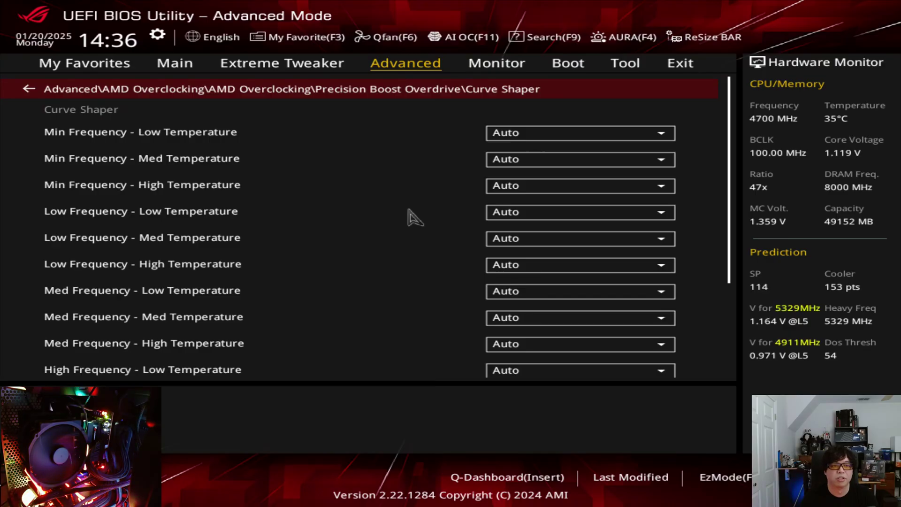
# Back on Precision Boost Overdrive, check the scalar and max boost override rows, then return toward the curve entries.
pyautogui.press('Escape')
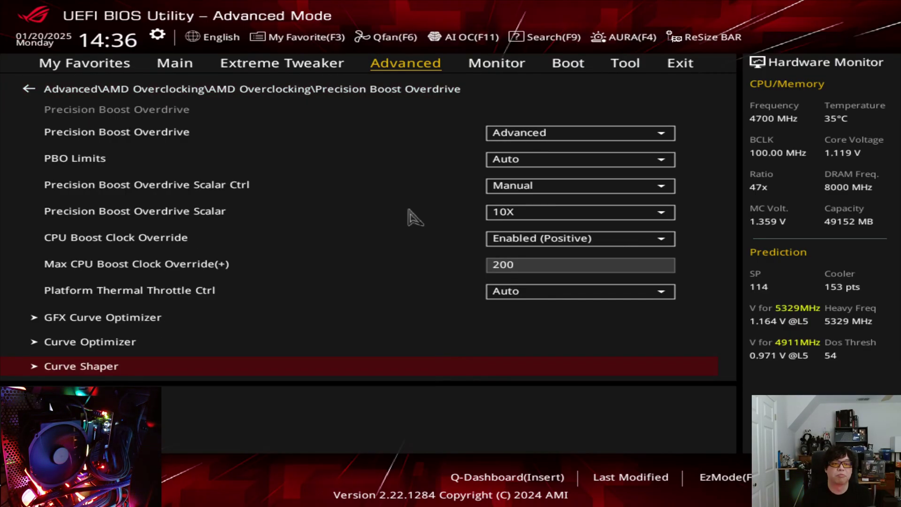
pyautogui.press('Up')
pyautogui.press('Up')
pyautogui.press('Up')
pyautogui.press('Up')
pyautogui.press('Up')
pyautogui.press('Up')
pyautogui.press('Up')
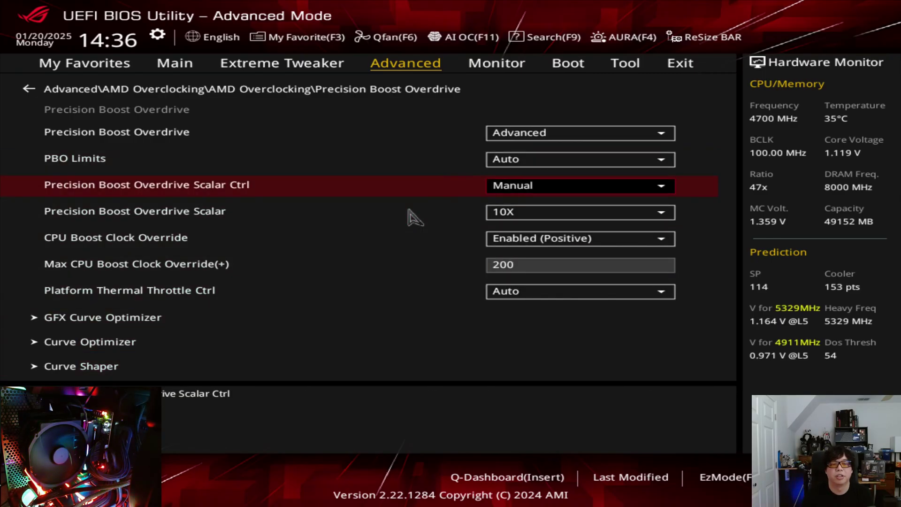
pyautogui.press('Down')
pyautogui.press('Down')
pyautogui.press('Down')
pyautogui.press('Up')
pyautogui.press('Up')
pyautogui.press('Up')
pyautogui.press('Down')
pyautogui.press('Down')
pyautogui.press('Down')
pyautogui.press('Down')
pyautogui.press('Down')
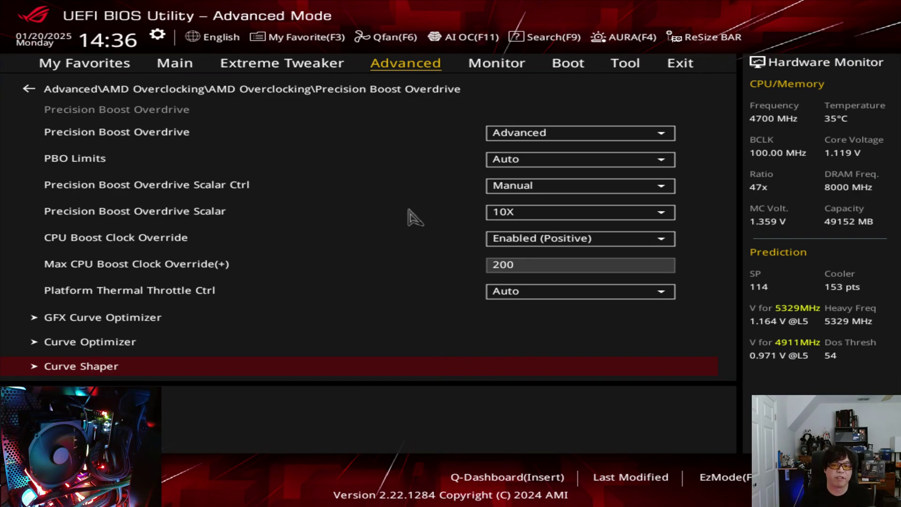
# Enter Curve Shaper and browse its frequency/temperature bands to find Min Frequency - Med Temperature.
pyautogui.press('Return')
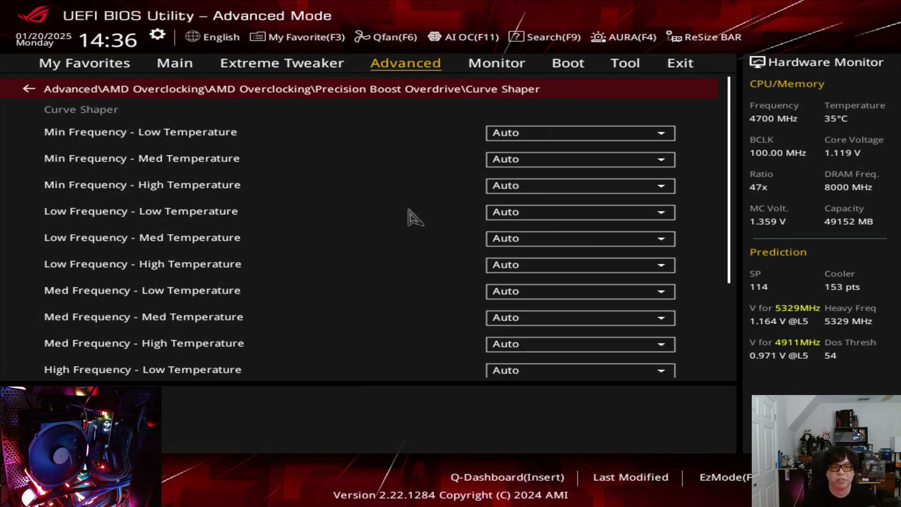
pyautogui.press('Down')
pyautogui.press('Down')
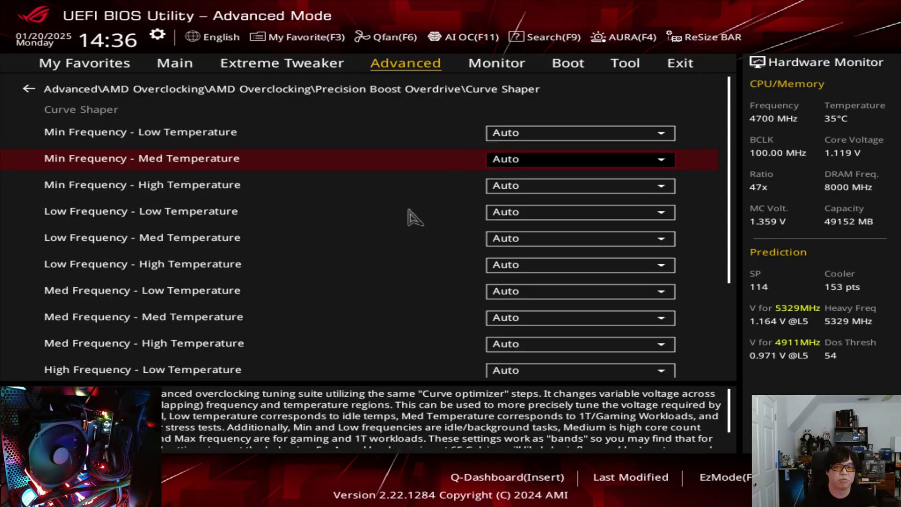
pyautogui.press('Down')
pyautogui.press('Down')
pyautogui.press('Up')
pyautogui.press('Up')
pyautogui.press('Up')
pyautogui.press('Down')
pyautogui.press('Down')
pyautogui.press('Up')
pyautogui.press('Up')
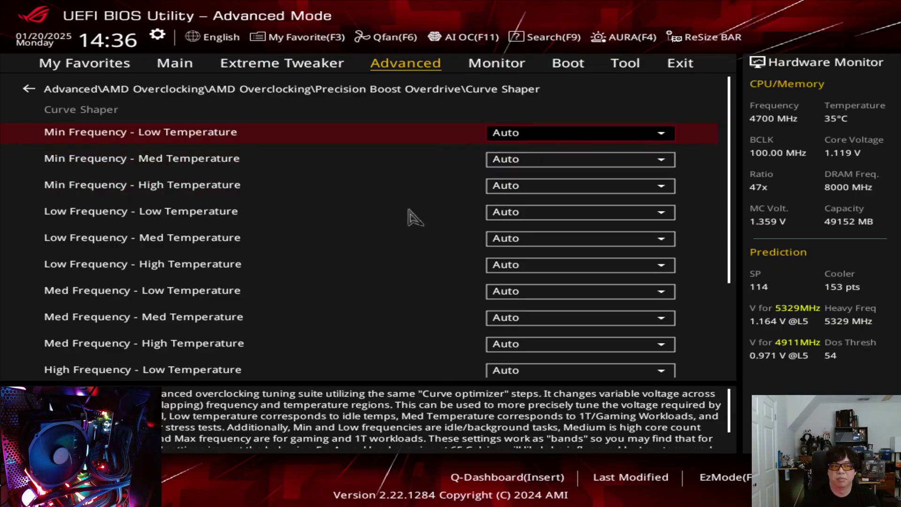
pyautogui.press('Down')
pyautogui.press('Down')
pyautogui.press('Up')
pyautogui.press('Up')
pyautogui.press('Down')
pyautogui.press('Down')
pyautogui.press('Down')
pyautogui.press('Down')
pyautogui.press('Down')
pyautogui.press('Down')
pyautogui.press('Down')
pyautogui.press('Down')
pyautogui.press('Up')
pyautogui.press('Up')
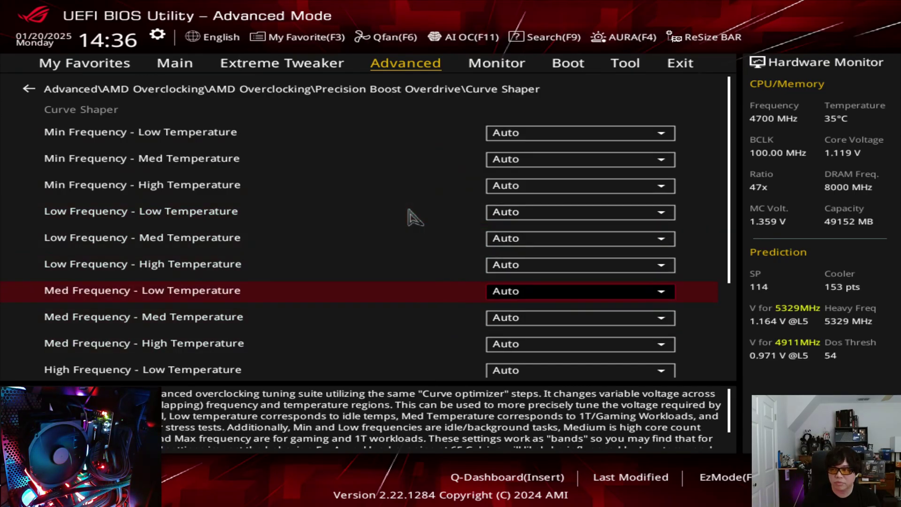
pyautogui.press('Up')
pyautogui.press('Up')
pyautogui.press('Up')
pyautogui.press('Up')
pyautogui.press('Up')
pyautogui.press('Up')
# Enable Min Frequency - Med Temperature with a Negative sign and magnitude 20.
pyautogui.press('Down')
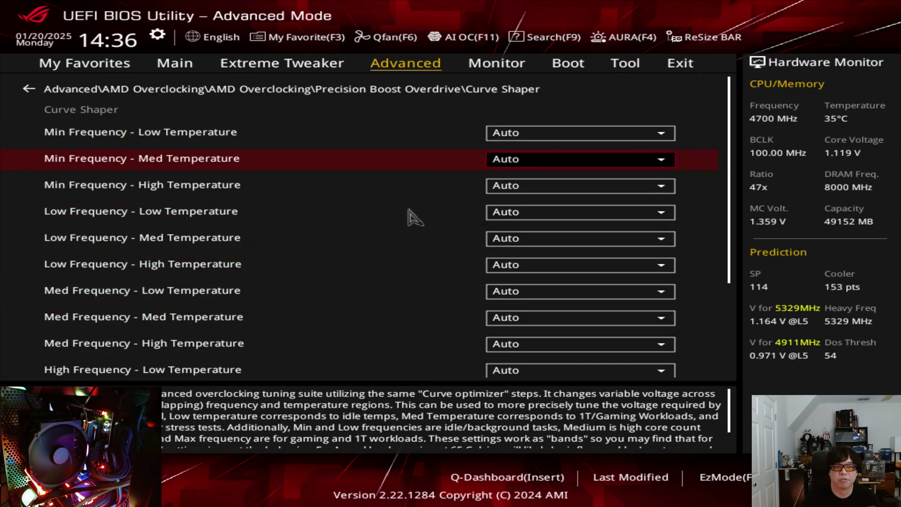
pyautogui.press('Return')
pyautogui.press('Down')
pyautogui.press('Return')
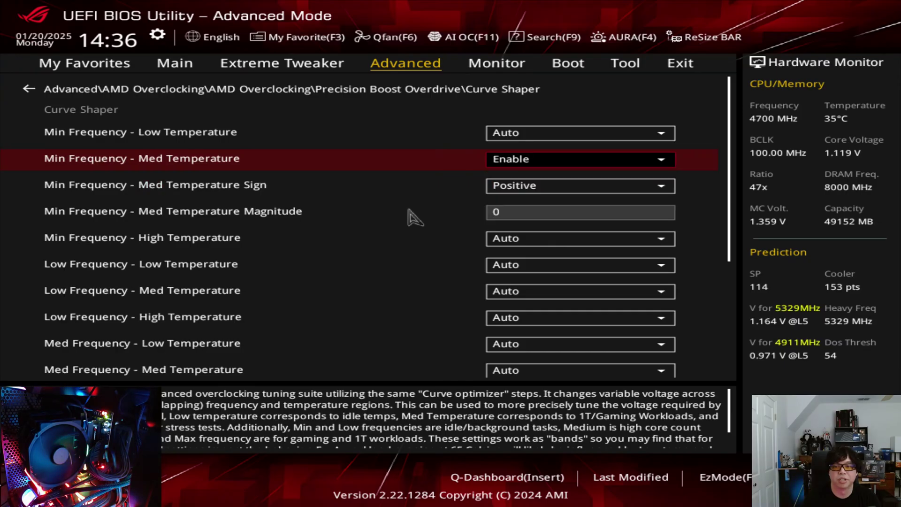
pyautogui.press('Down')
pyautogui.press('Return')
pyautogui.press('Down')
pyautogui.press('Return')
pyautogui.press('Down')
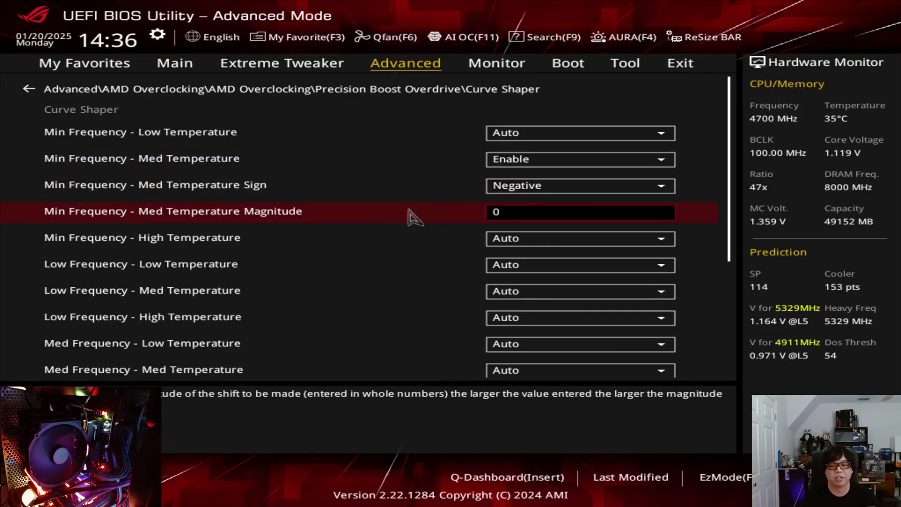
pyautogui.write('20')
pyautogui.press('Down')
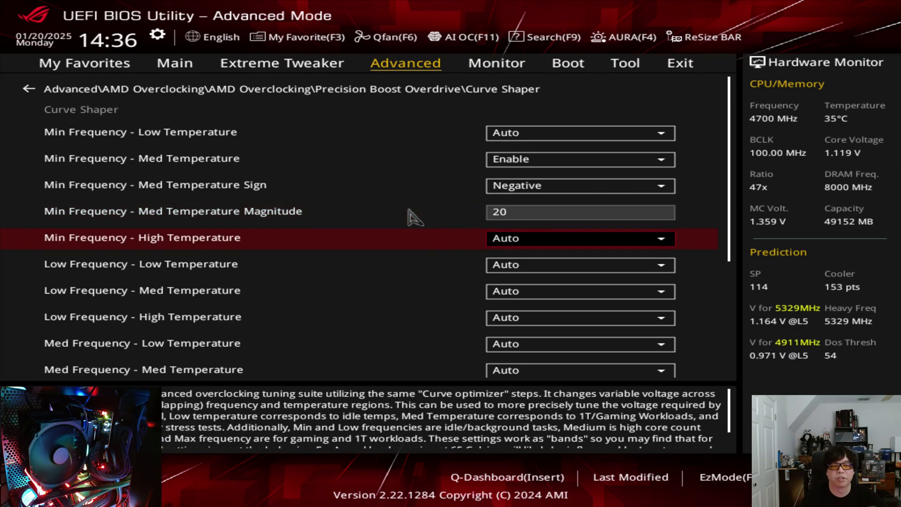
# Leave Min Frequency - High Temperature on Auto and move down to Low Frequency - Low Temperature.
pyautogui.press('Return')
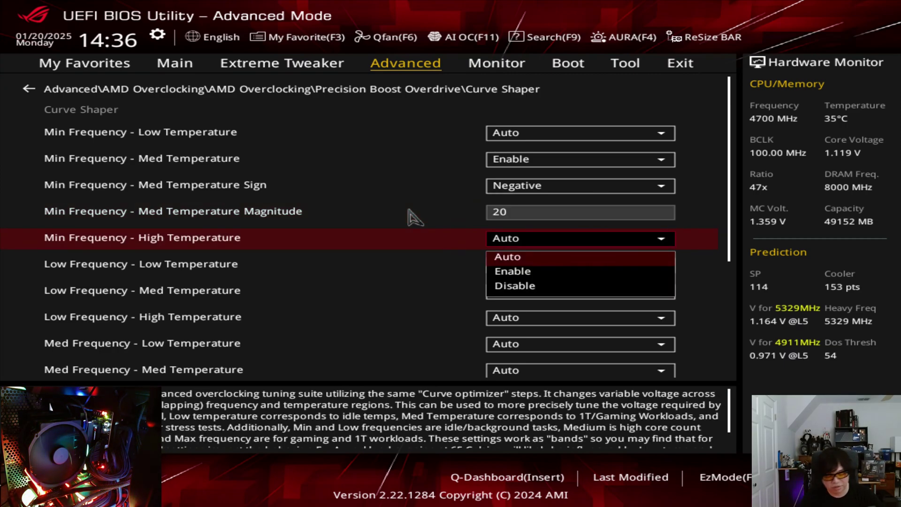
pyautogui.press('Return')
pyautogui.press('Down')
pyautogui.press('Down')
pyautogui.press('Up')
pyautogui.press('Up')
pyautogui.press('Up')
pyautogui.press('Down')
pyautogui.press('Up')
pyautogui.press('Down')
pyautogui.press('Up')
pyautogui.press('Up')
pyautogui.press('Up')
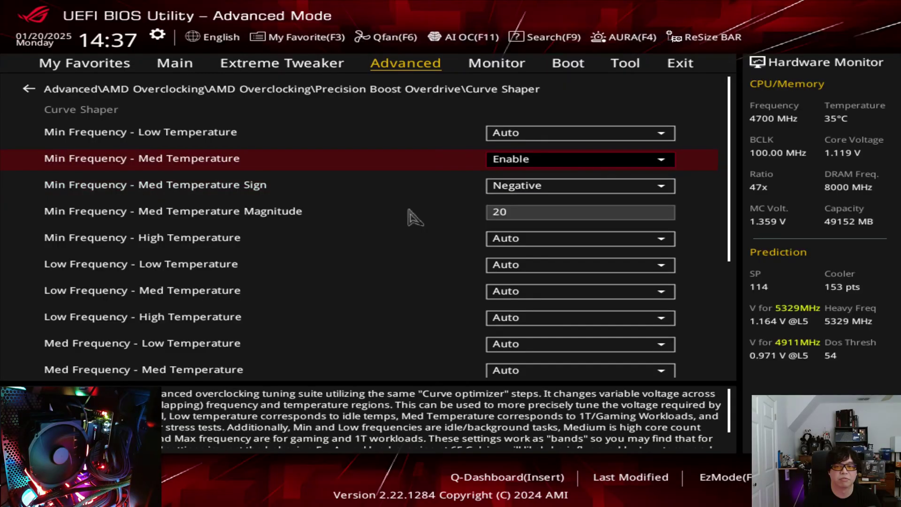
pyautogui.press('Up')
pyautogui.press('Down')
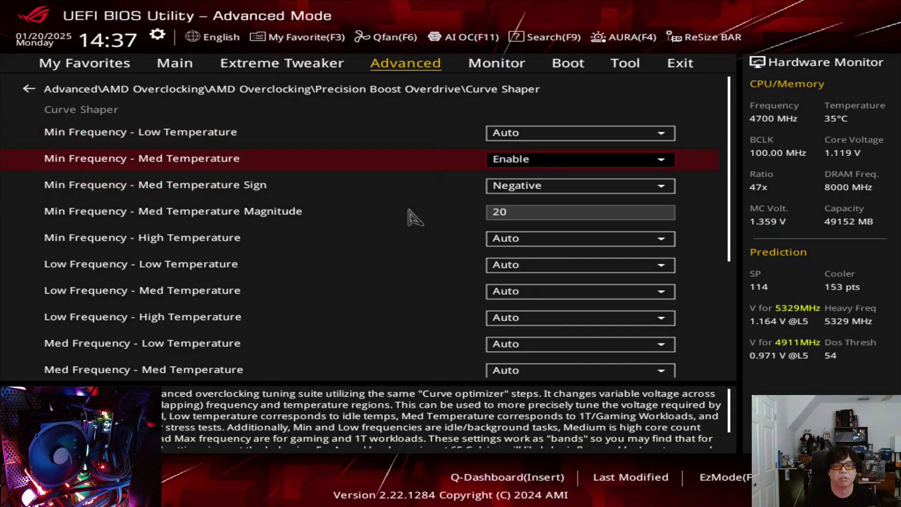
pyautogui.press('Up')
pyautogui.press('Down')
pyautogui.press('Down')
pyautogui.press('Up')
pyautogui.press('Up')
pyautogui.press('Down')
pyautogui.press('Down')
pyautogui.press('Down')
pyautogui.press('Down')
pyautogui.press('Down')
pyautogui.press('Down')
pyautogui.press('Down')
pyautogui.press('Up')
pyautogui.press('Up')
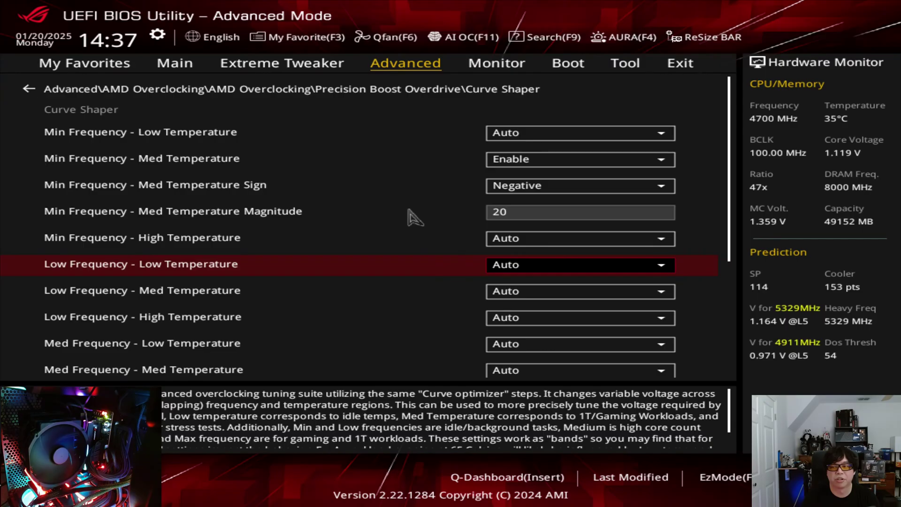
# Enable Low Frequency - Low Temperature with a Negative offset of 20.
pyautogui.press('Return')
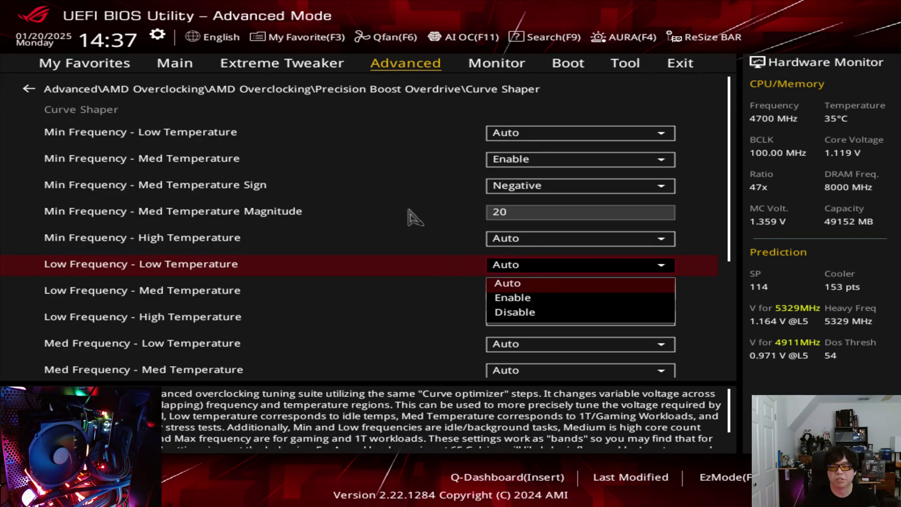
pyautogui.press('Down')
pyautogui.press('Return')
pyautogui.press('Down')
pyautogui.press('Return')
pyautogui.press('Down')
pyautogui.press('Return')
pyautogui.press('Down')
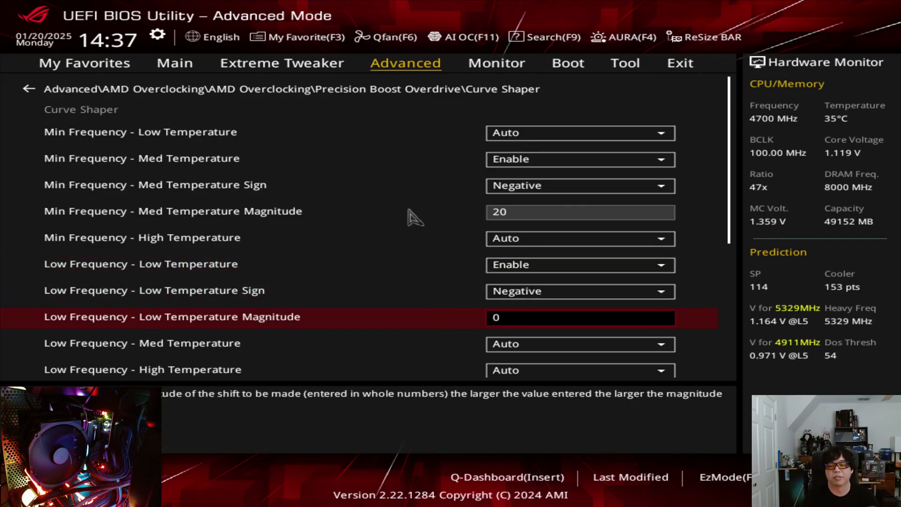
pyautogui.press('Down')
pyautogui.press('Return')
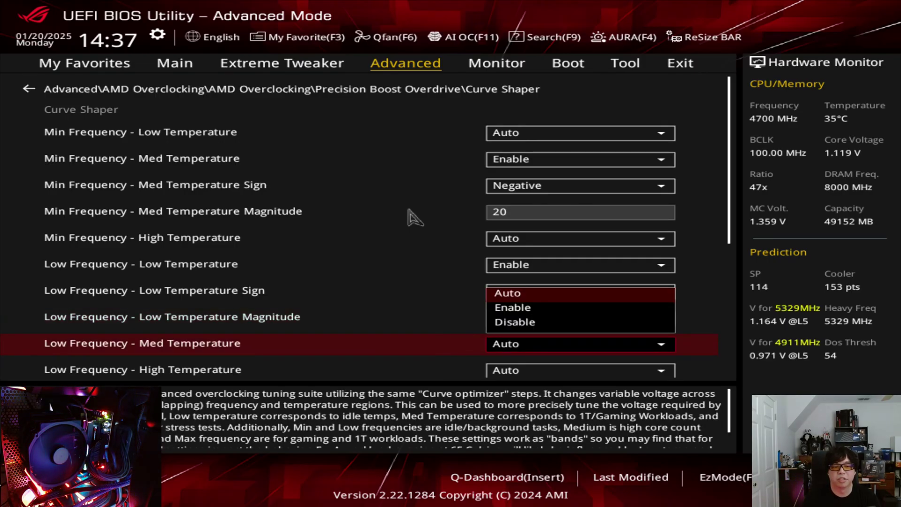
# Enable Low Frequency - Med Temperature with a Negative offset of 20.
pyautogui.press('Down')
pyautogui.press('Return')
pyautogui.press('Down')
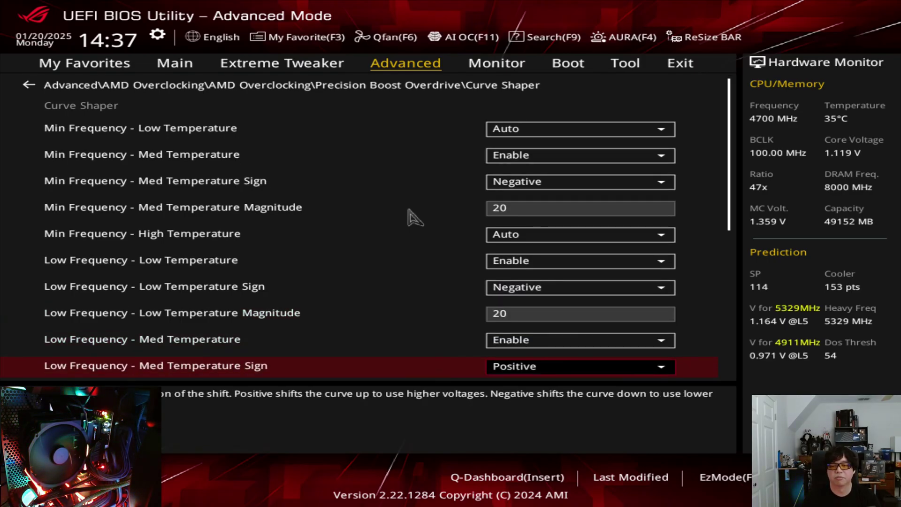
pyautogui.press('Return')
pyautogui.press('Down')
pyautogui.press('Return')
pyautogui.press('Down')
pyautogui.write('20')
# Enable Low Frequency - High Temperature with a Negative offset of 20.
pyautogui.press('Down')
pyautogui.press('Down')
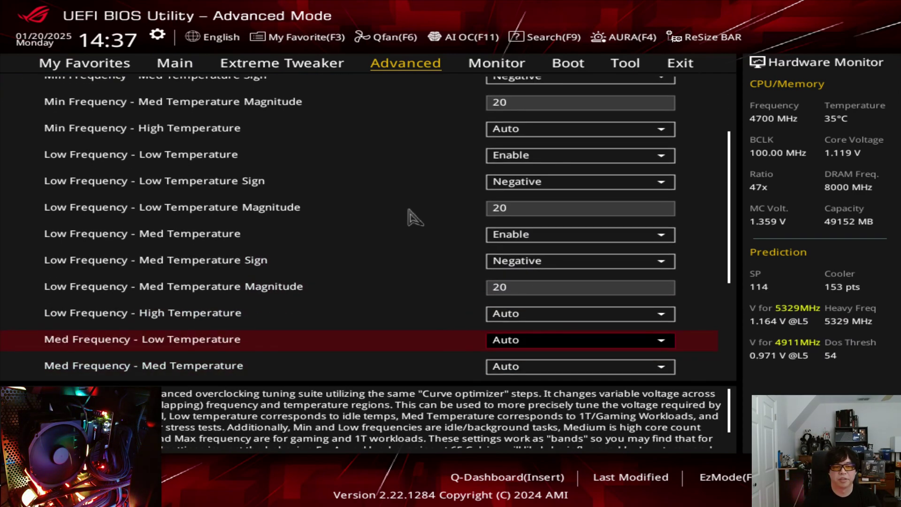
pyautogui.press('Up')
pyautogui.press('Return')
pyautogui.press('Down')
pyautogui.press('Return')
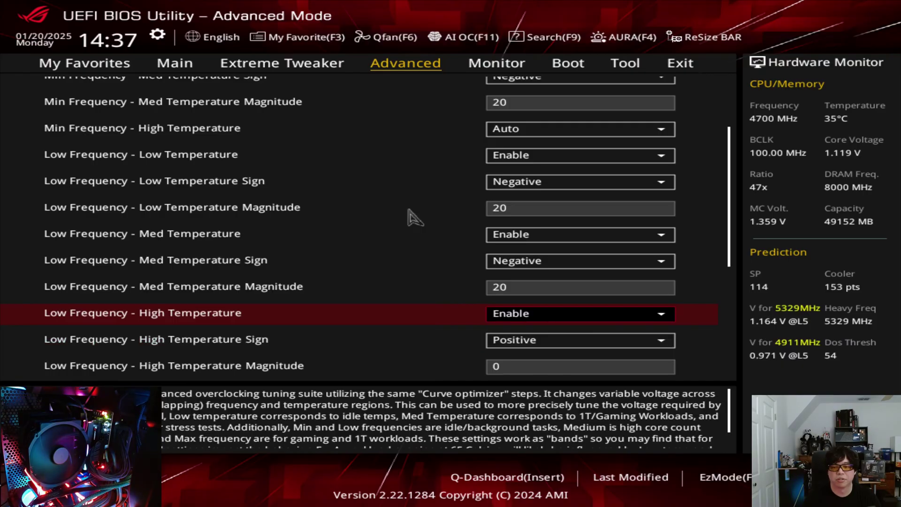
pyautogui.press('Down')
pyautogui.press('Return')
pyautogui.press('Down')
pyautogui.press('Return')
pyautogui.press('Down')
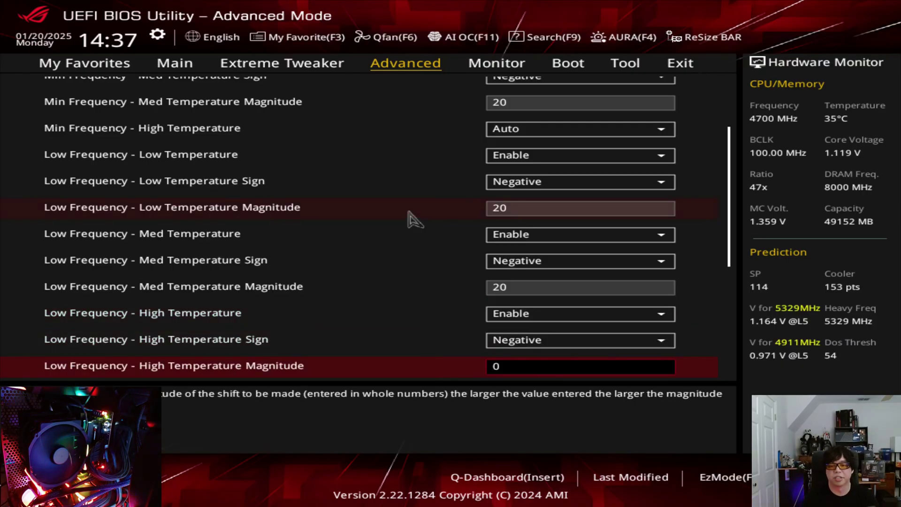
pyautogui.write('20')
# Browse the Med Frequency rows, leaving Med Frequency - Low Temperature on Auto.
pyautogui.press('Down')
pyautogui.press('Down')
pyautogui.press('Down')
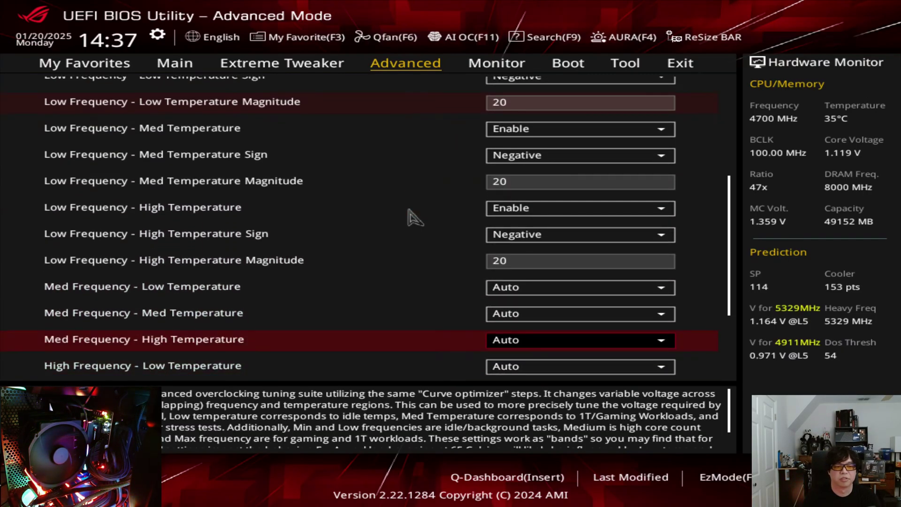
pyautogui.press('Up')
pyautogui.press('Up')
pyautogui.press('Down')
pyautogui.press('Down')
pyautogui.press('Up')
pyautogui.press('Up')
pyautogui.press('Up')
pyautogui.press('Down')
pyautogui.press('Down')
pyautogui.press('Down')
pyautogui.press('Down')
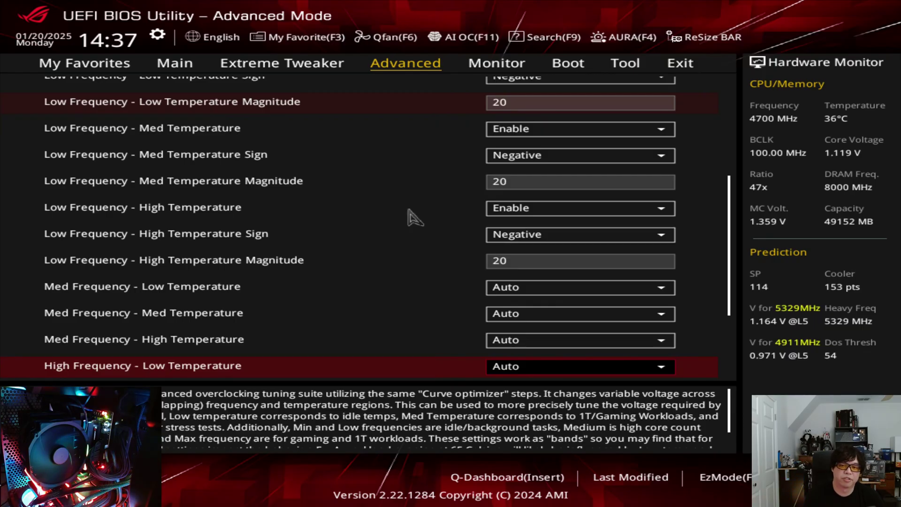
pyautogui.press('Up')
pyautogui.press('Up')
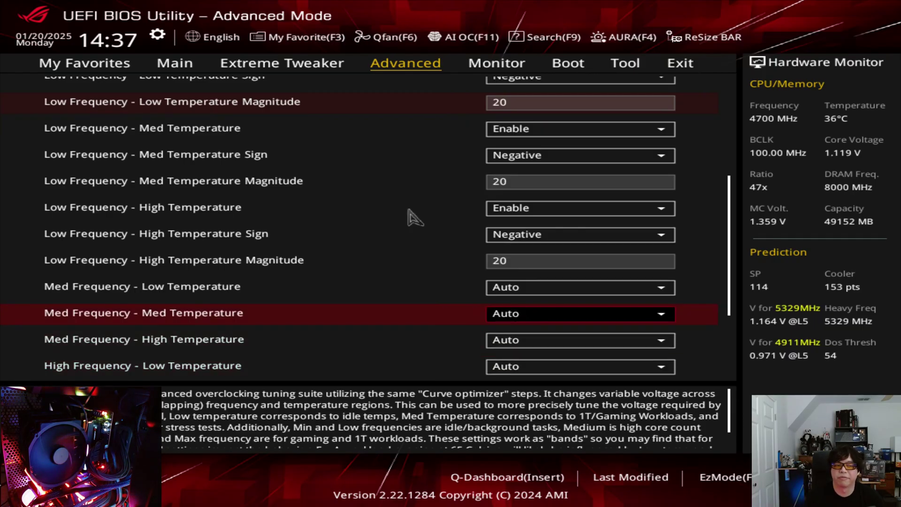
pyautogui.press('Up')
pyautogui.press('Up')
pyautogui.press('Up')
pyautogui.press('Down')
pyautogui.press('Down')
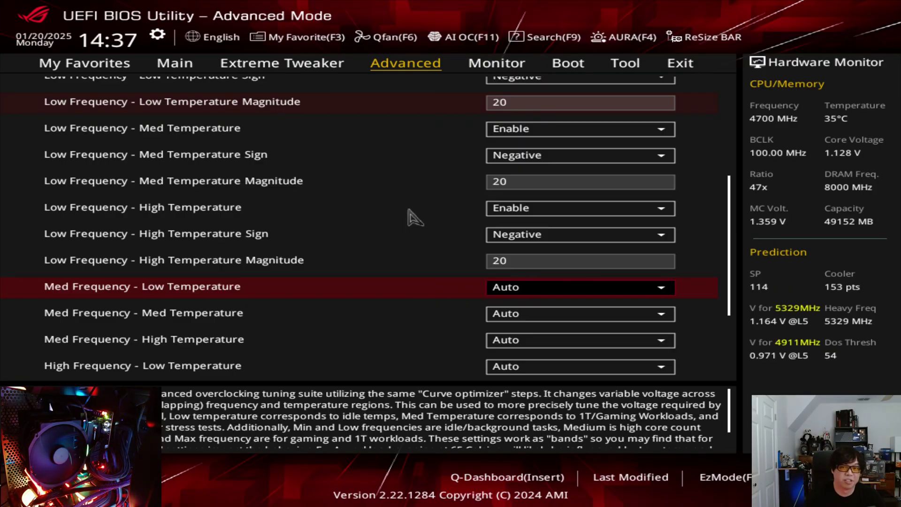
pyautogui.press('Down')
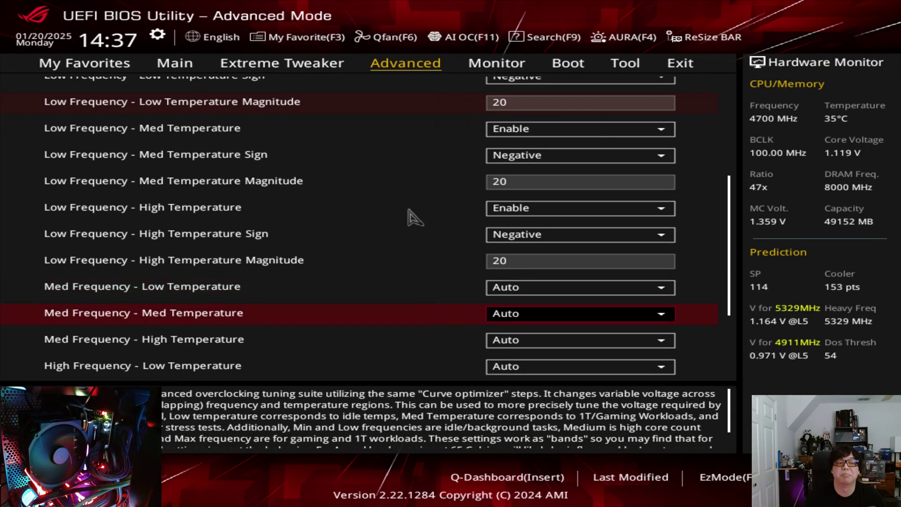
pyautogui.press('Down')
pyautogui.press('Up')
pyautogui.press('Up')
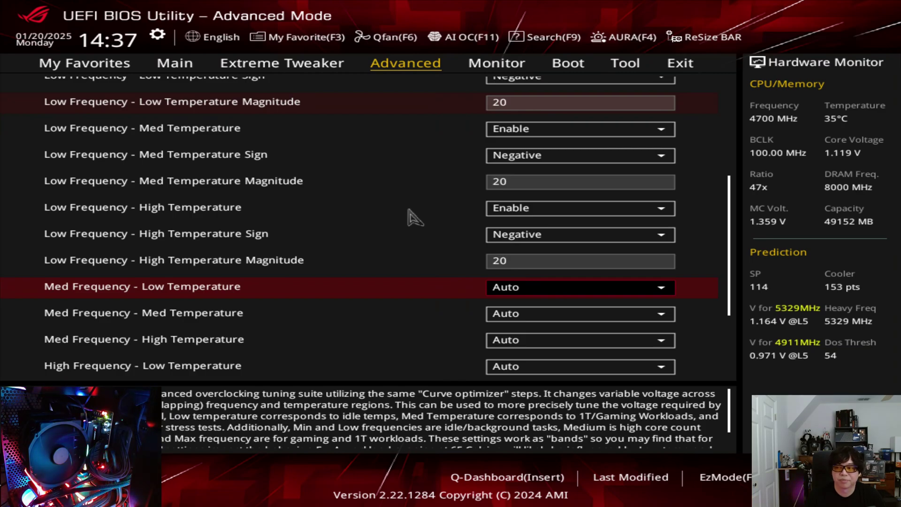
# Move through the Med Frequency rows to reach Med Frequency - High Temperature.
pyautogui.press('Down')
pyautogui.press('Up')
pyautogui.press('Down')
pyautogui.press('Up')
pyautogui.press('Down')
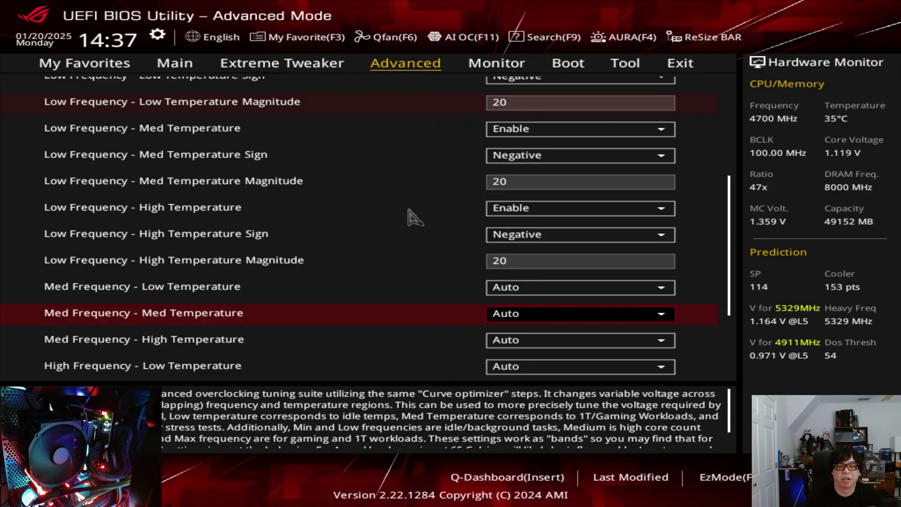
pyautogui.press('Down')
pyautogui.press('Down')
pyautogui.press('Down')
pyautogui.press('Up')
pyautogui.press('Up')
# Enable Med Frequency - High Temperature with a Negative offset of 20.
pyautogui.press('Down')
pyautogui.press('Up')
pyautogui.press('Return')
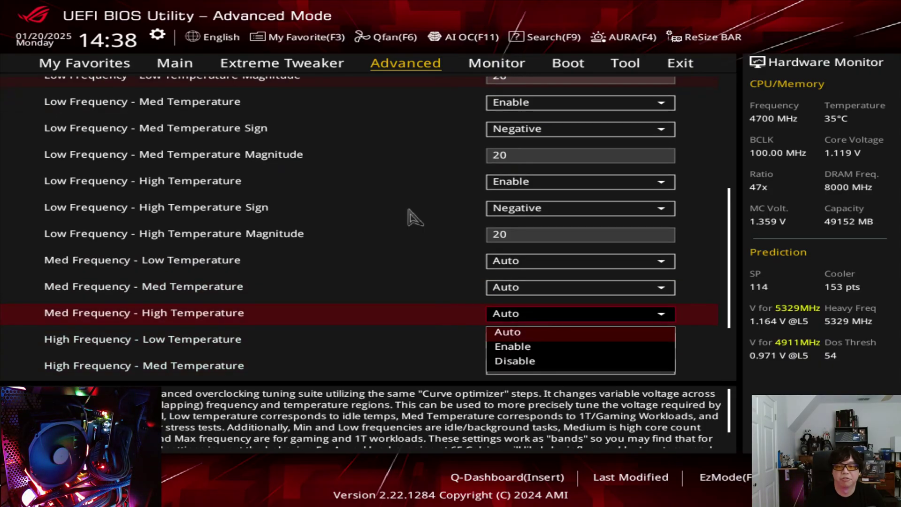
pyautogui.press('Down')
pyautogui.press('Return')
pyautogui.press('Down')
pyautogui.press('Return')
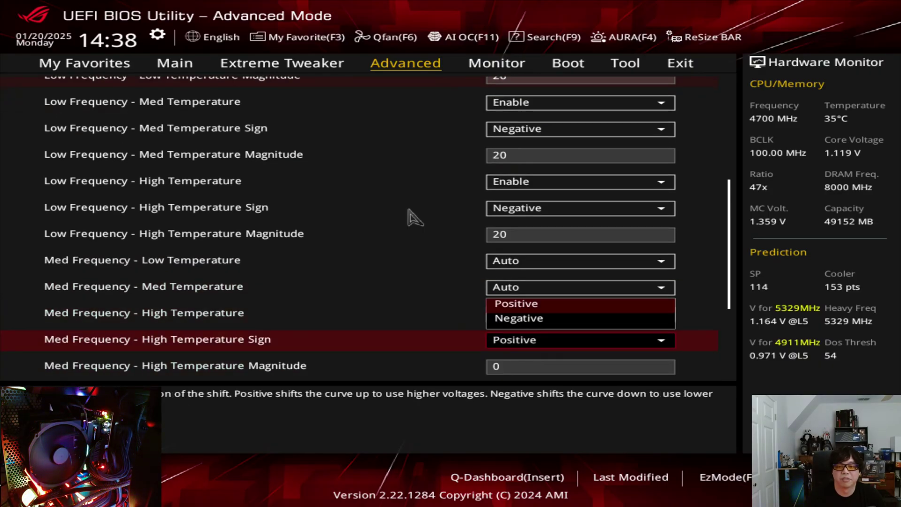
pyautogui.press('Down')
pyautogui.press('Return')
pyautogui.press('Down')
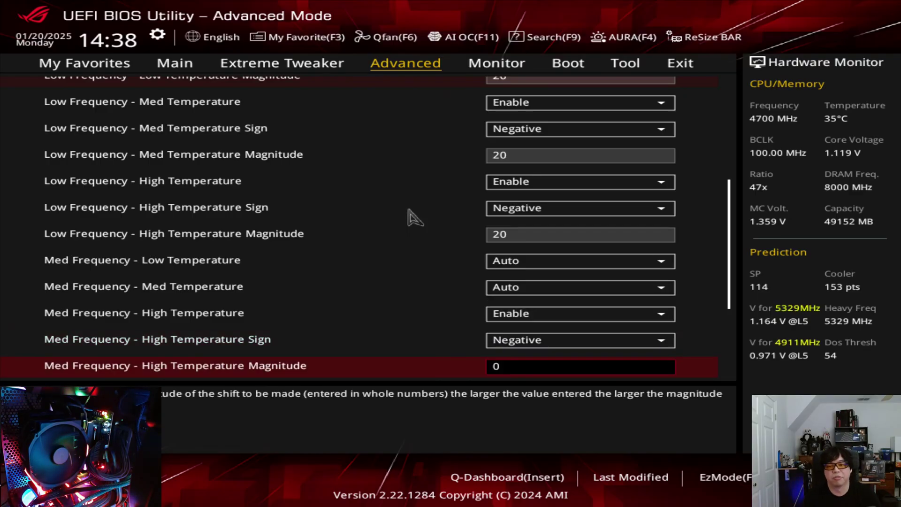
pyautogui.write('20')
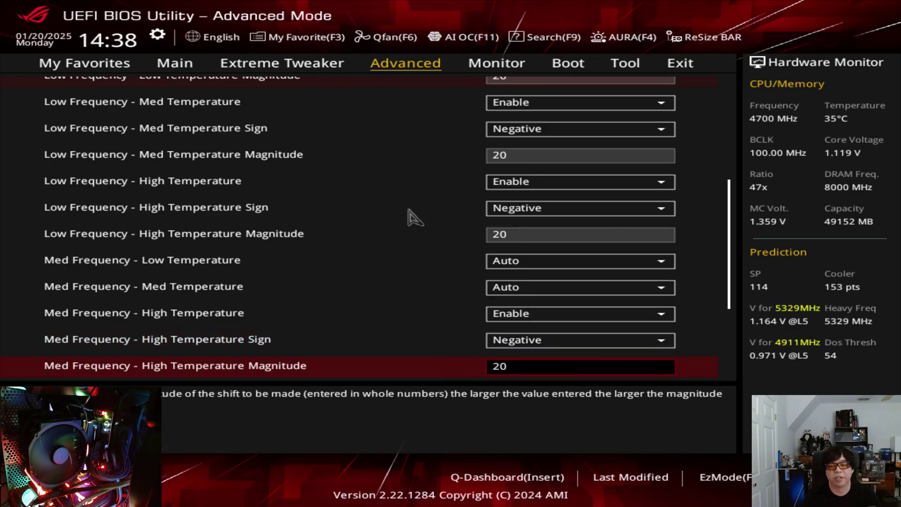
pyautogui.press('Up')
pyautogui.press('Up')
pyautogui.press('Up')
# Enable Med Frequency - Med Temperature with a Negative offset of 20.
pyautogui.press('Down')
pyautogui.press('Return')
pyautogui.press('Down')
pyautogui.press('Return')
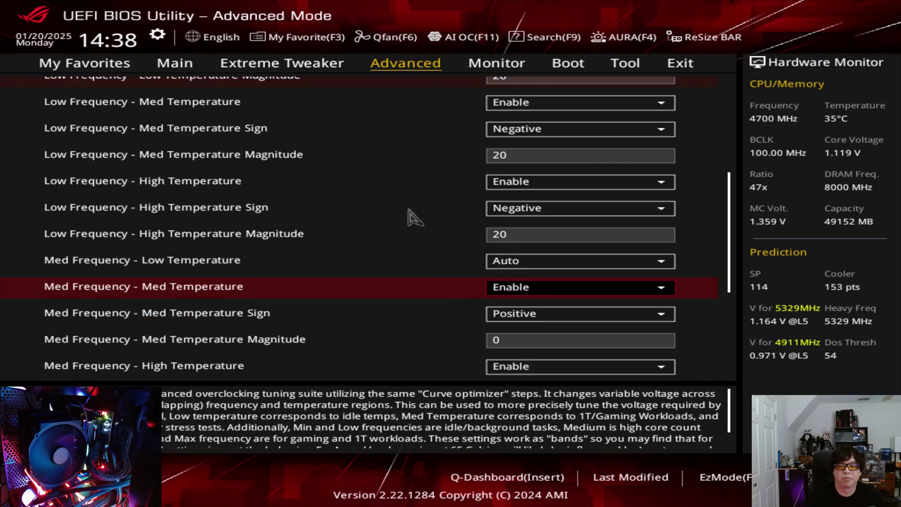
pyautogui.press('Down')
pyautogui.press('Return')
pyautogui.press('Down')
pyautogui.press('Return')
pyautogui.press('Down')
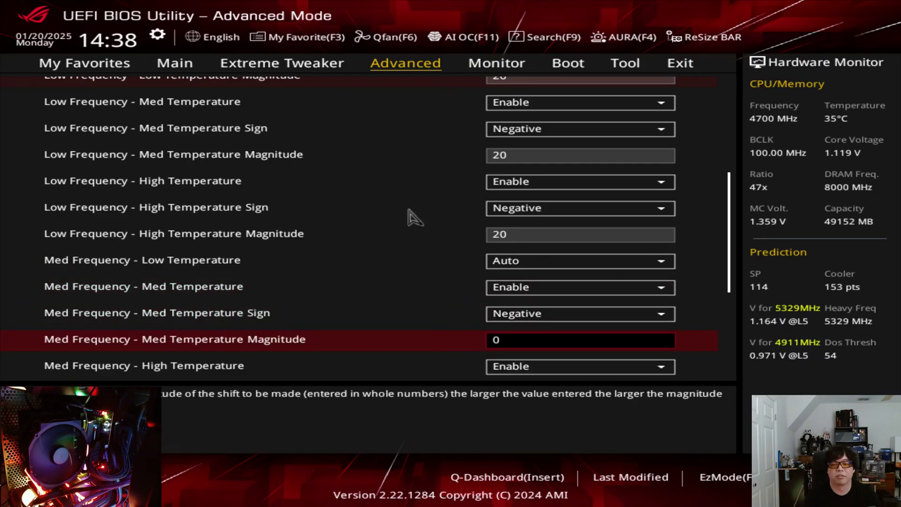
pyautogui.write('20')
pyautogui.press('Up')
# Review the changed Med Frequency bands, then look over the High and Max Frequency rows.
pyautogui.press('Up')
pyautogui.press('Up')
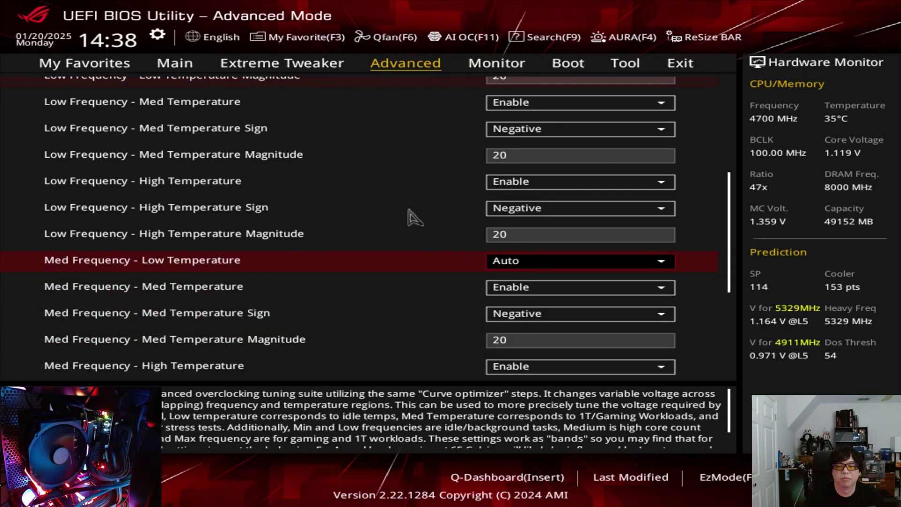
pyautogui.press('Down')
pyautogui.press('Up')
pyautogui.press('Down')
pyautogui.press('Down')
pyautogui.press('Down')
pyautogui.press('Down')
pyautogui.press('Down')
pyautogui.press('Down')
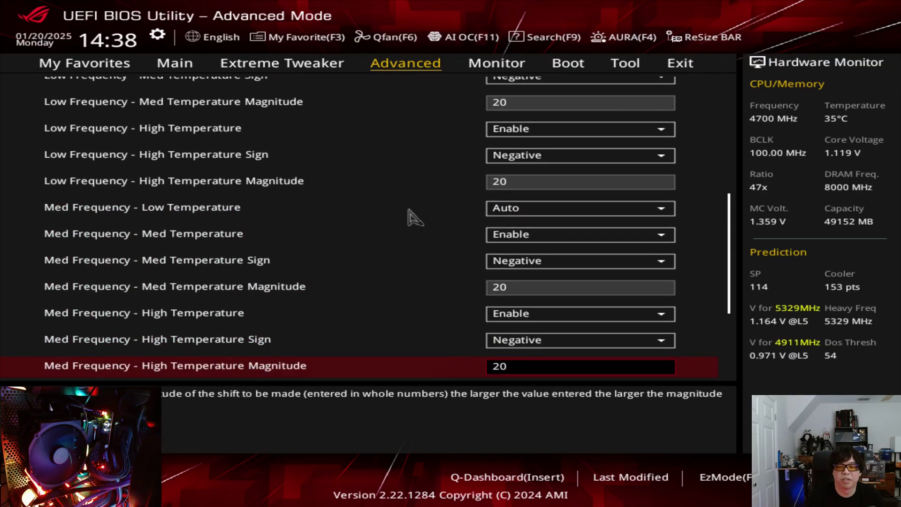
pyautogui.press('Down')
pyautogui.press('Up')
pyautogui.press('Up')
pyautogui.press('Up')
pyautogui.press('Up')
pyautogui.press('Up')
pyautogui.press('Down')
pyautogui.press('Down')
pyautogui.press('Down')
pyautogui.press('Down')
pyautogui.press('Down')
pyautogui.press('Down')
pyautogui.press('Down')
pyautogui.press('Down')
pyautogui.press('Up')
pyautogui.press('Up')
pyautogui.press('Up')
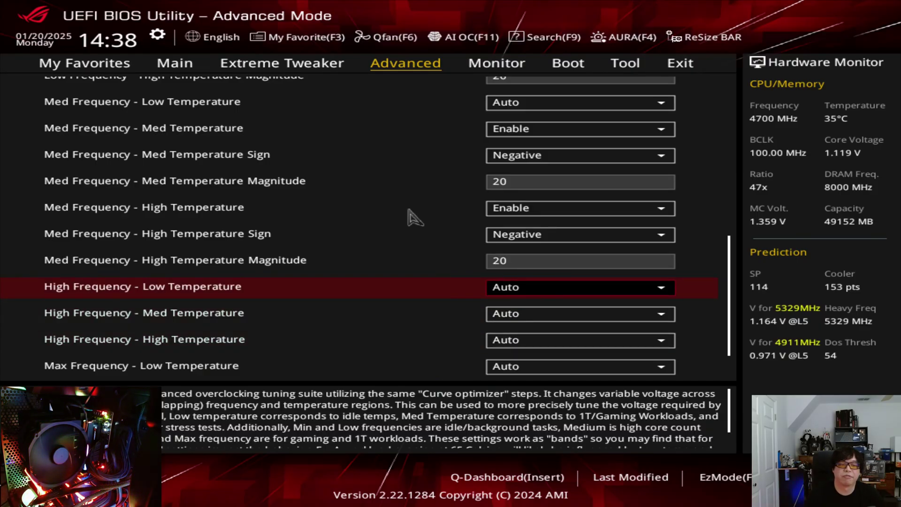
pyautogui.press('Down')
pyautogui.press('Down')
pyautogui.press('Down')
pyautogui.press('Down')
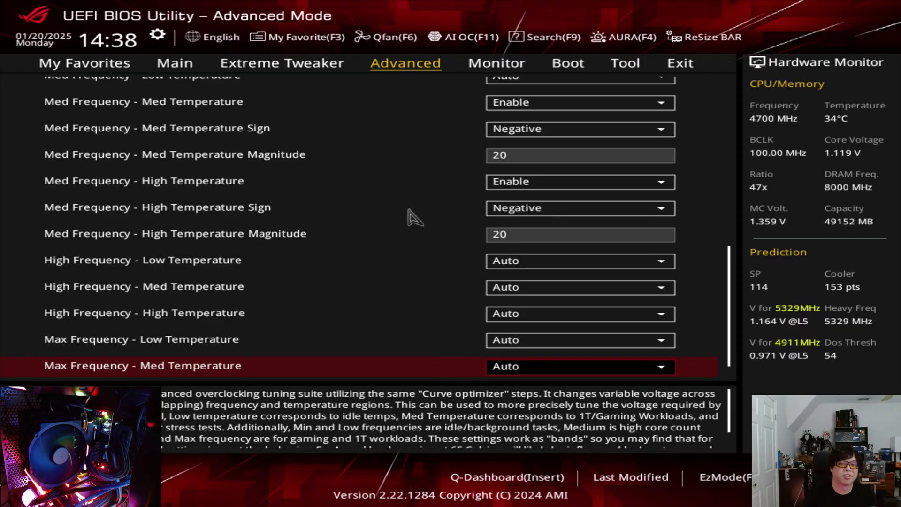
pyautogui.press('Up')
pyautogui.press('Up')
pyautogui.press('Up')
pyautogui.press('Up')
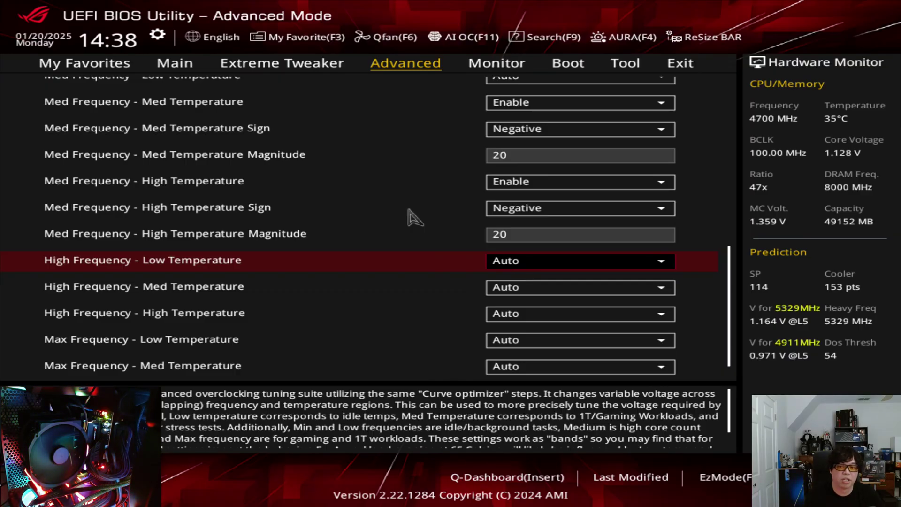
# Enable High Frequency - Low Temperature offset with magnitude 10.
pyautogui.press('Return')
pyautogui.press('Down')
pyautogui.press('Return')
pyautogui.press('Down')
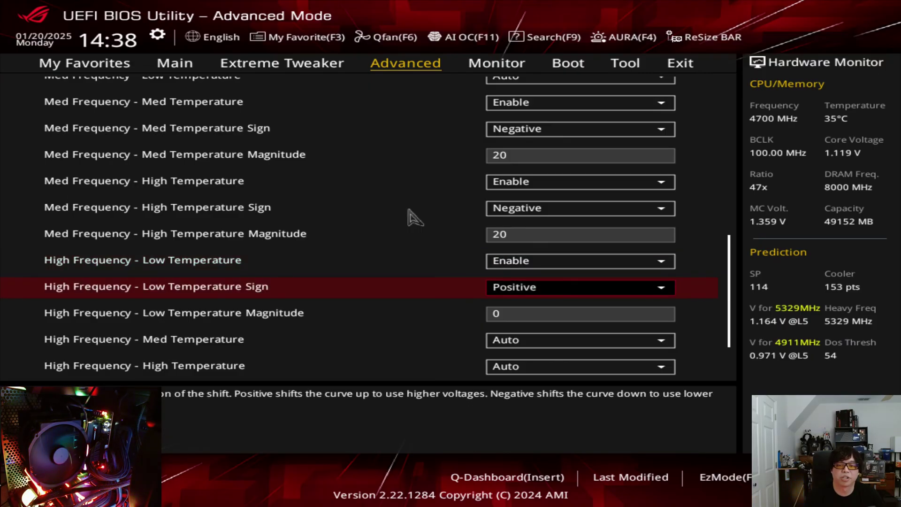
pyautogui.press('Down')
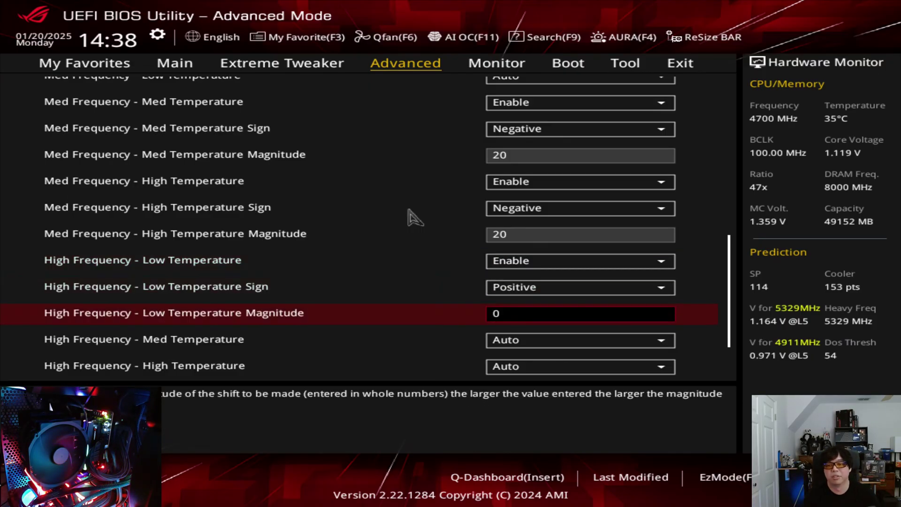
pyautogui.write('10')
# Recheck the Low Temperature magnitude and neighbouring curve offset rows before continuing.
pyautogui.press('Down')
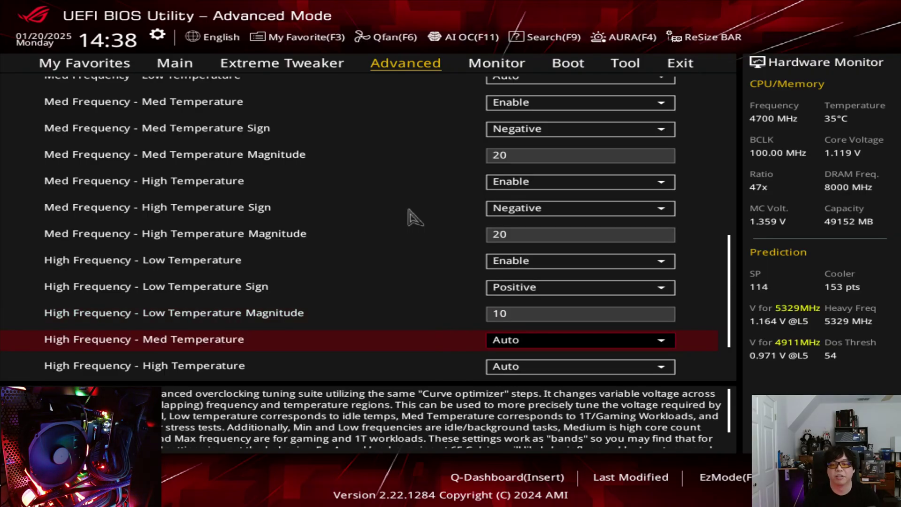
pyautogui.press('Up')
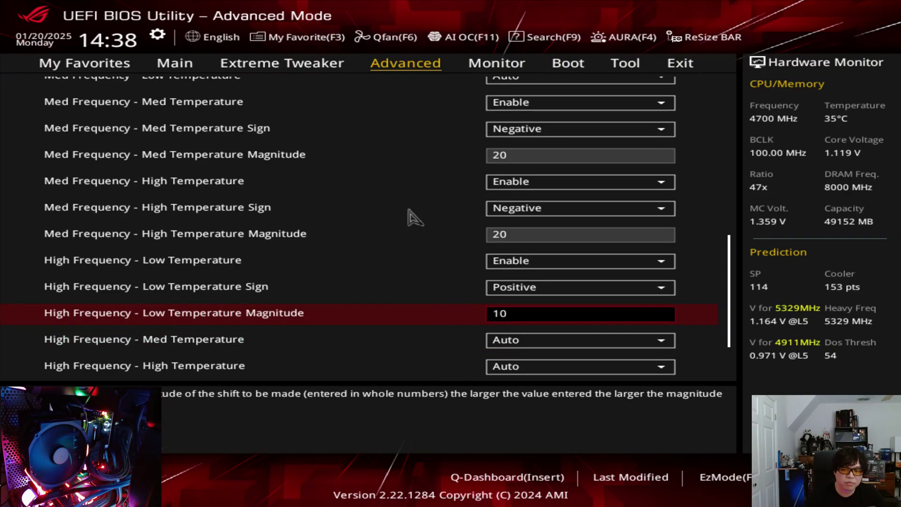
pyautogui.press('Down')
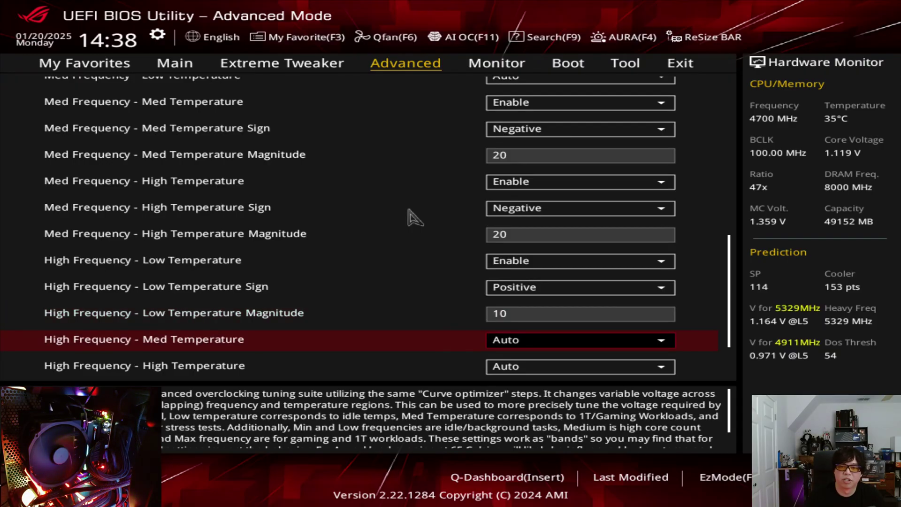
pyautogui.press('Up')
pyautogui.press('Up')
pyautogui.press('Up')
pyautogui.press('Up')
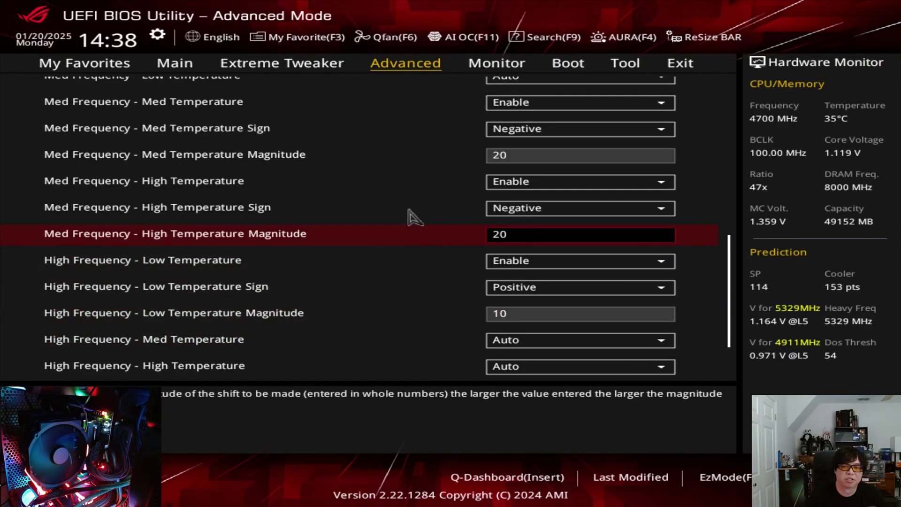
pyautogui.press('Down')
pyautogui.press('Down')
pyautogui.press('Down')
pyautogui.press('Down')
pyautogui.press('Up')
pyautogui.press('Up')
pyautogui.press('Up')
pyautogui.press('Up')
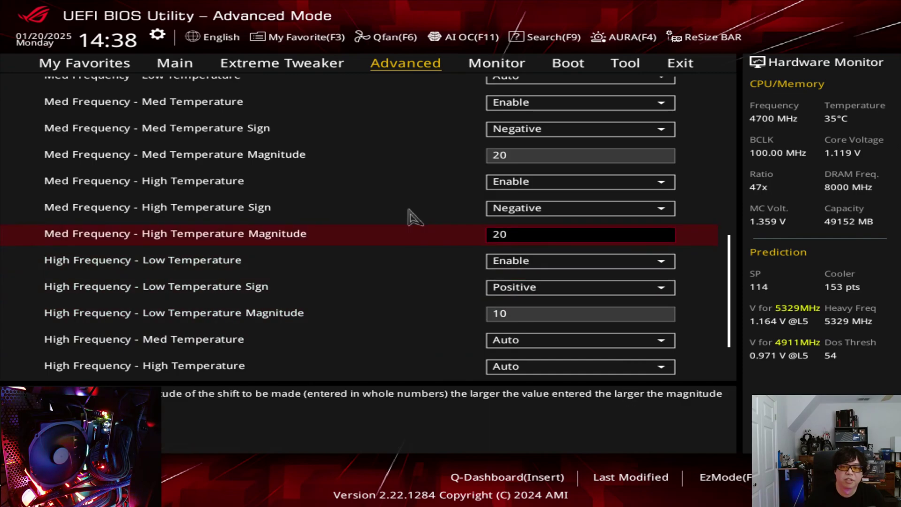
pyautogui.press('Down')
pyautogui.press('Down')
pyautogui.press('Down')
pyautogui.press('Down')
pyautogui.press('Down')
pyautogui.press('Down')
pyautogui.press('Up')
pyautogui.press('Up')
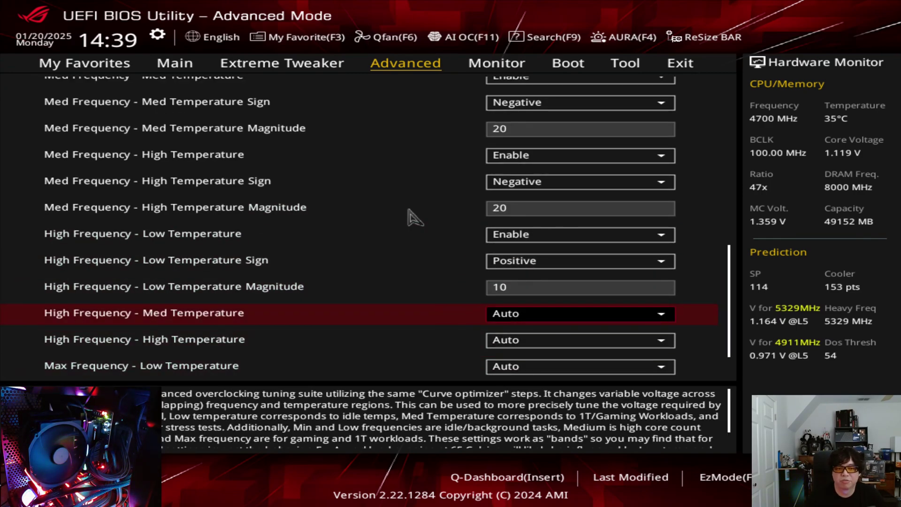
# Enable High Frequency - Med Temperature offset, Positive sign, magnitude 10.
pyautogui.press('Return')
pyautogui.press('Down')
pyautogui.press('Return')
pyautogui.press('Down')
pyautogui.press('Return')
pyautogui.press('Return')
pyautogui.press('Down')
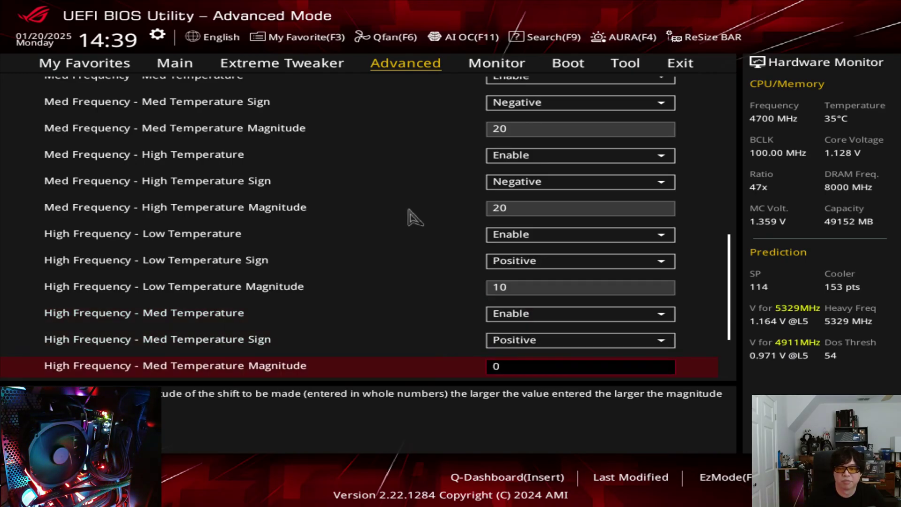
pyautogui.write('10')
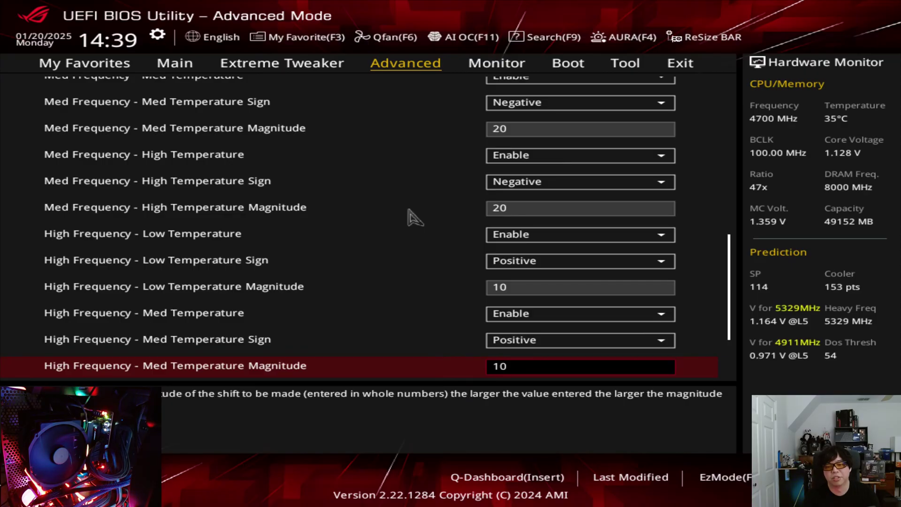
# Enable High Frequency - High Temperature offset, Positive sign, magnitude 10.
pyautogui.press('Down')
pyautogui.press('Return')
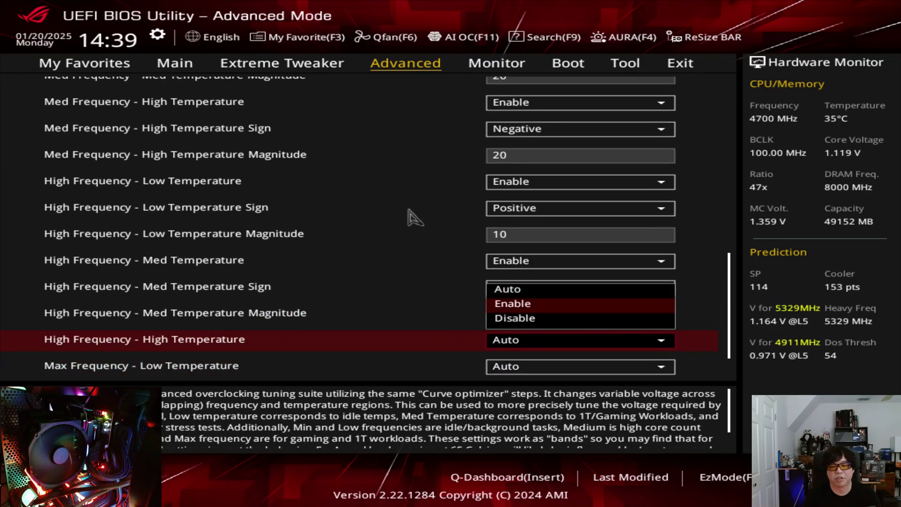
pyautogui.press('Down')
pyautogui.press('Return')
pyautogui.press('Down')
pyautogui.press('Down')
pyautogui.write('1')
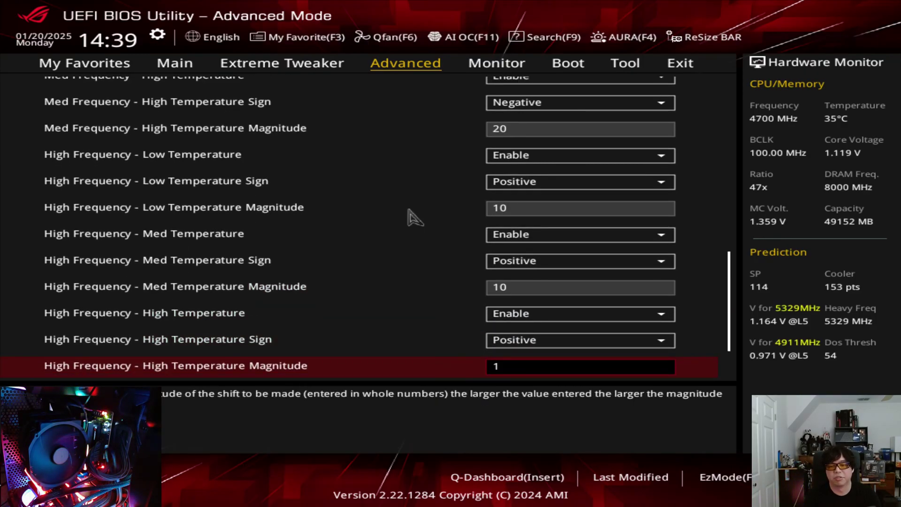
pyautogui.write('0')
pyautogui.press('Down')
pyautogui.press('Down')
pyautogui.press('Down')
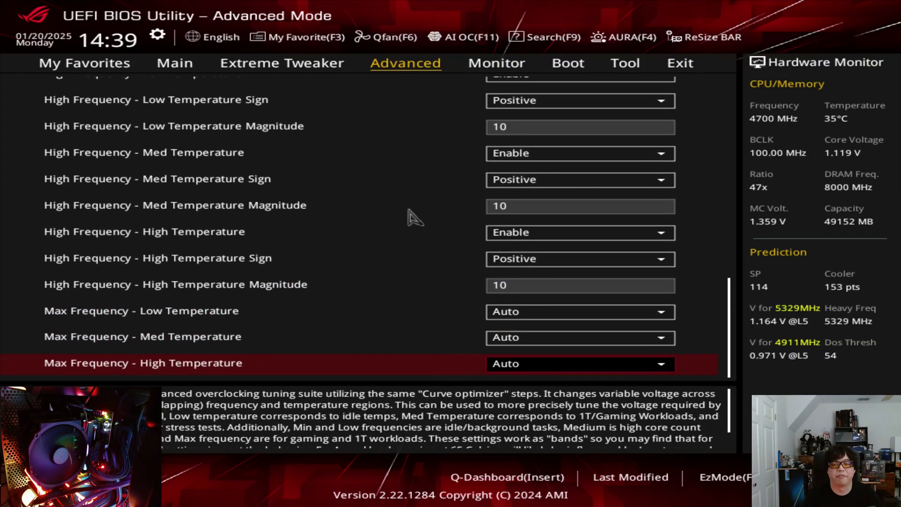
# Enable Max Frequency - Low Temperature offset, Positive, magnitude 5.
pyautogui.press('Up')
pyautogui.press('Up')
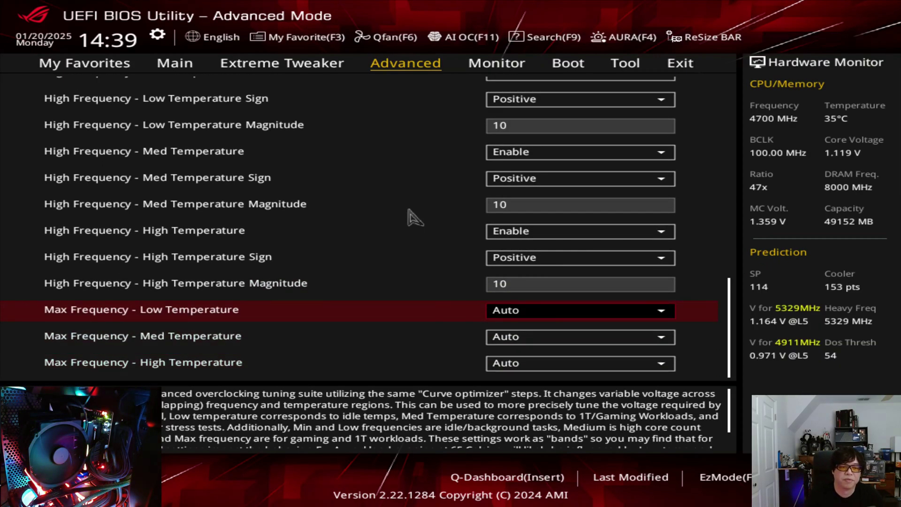
pyautogui.press('Return')
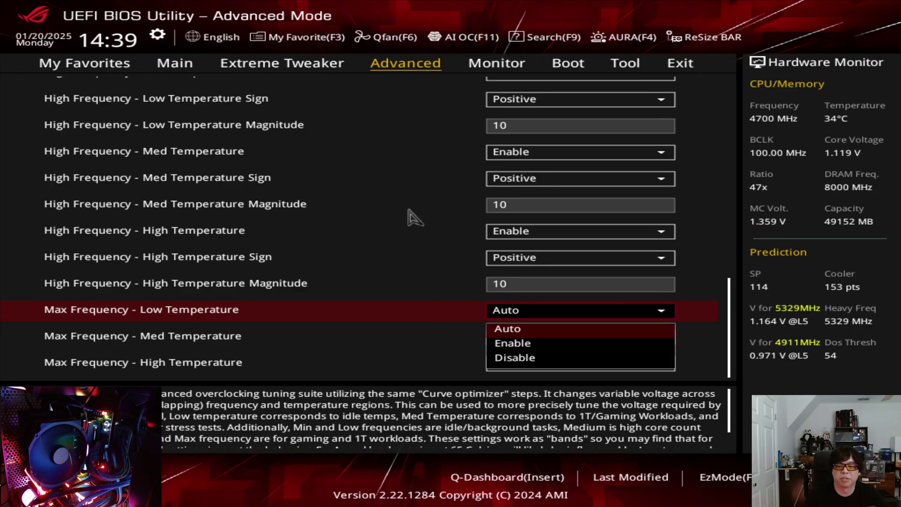
pyautogui.press('Down')
pyautogui.press('Return')
pyautogui.press('Down')
pyautogui.press('Down')
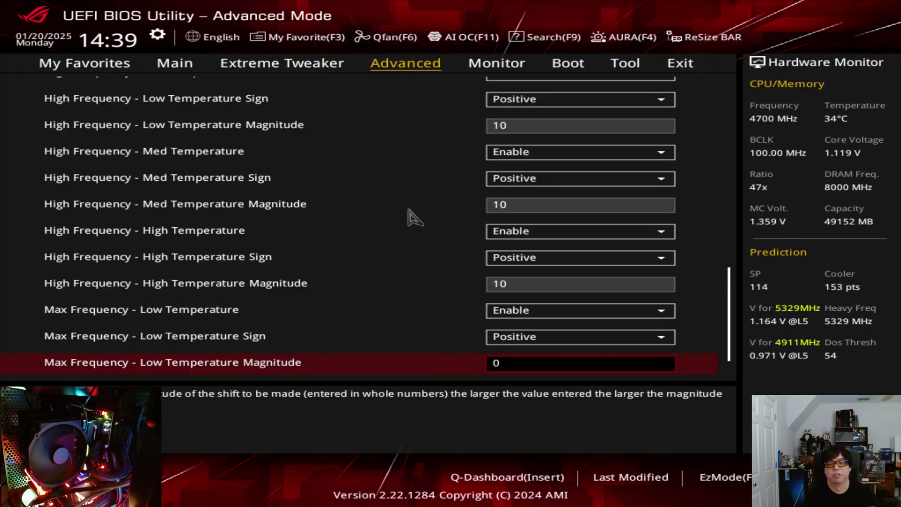
pyautogui.write('5')
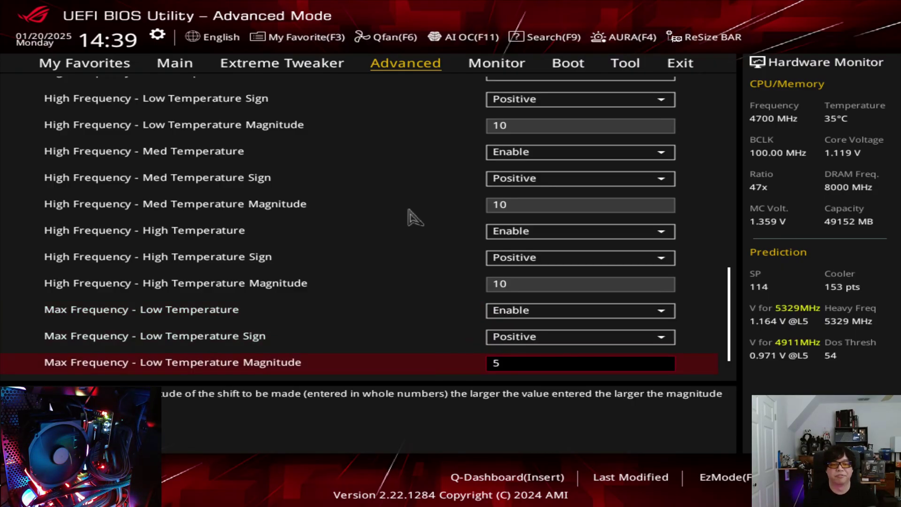
# Enable Max Frequency - Med Temperature offset, Positive, magnitude 10.
pyautogui.press('Down')
pyautogui.press('Down')
pyautogui.press('Up')
pyautogui.press('Return')
pyautogui.press('Down')
pyautogui.press('Return')
pyautogui.press('Down')
pyautogui.press('Down')
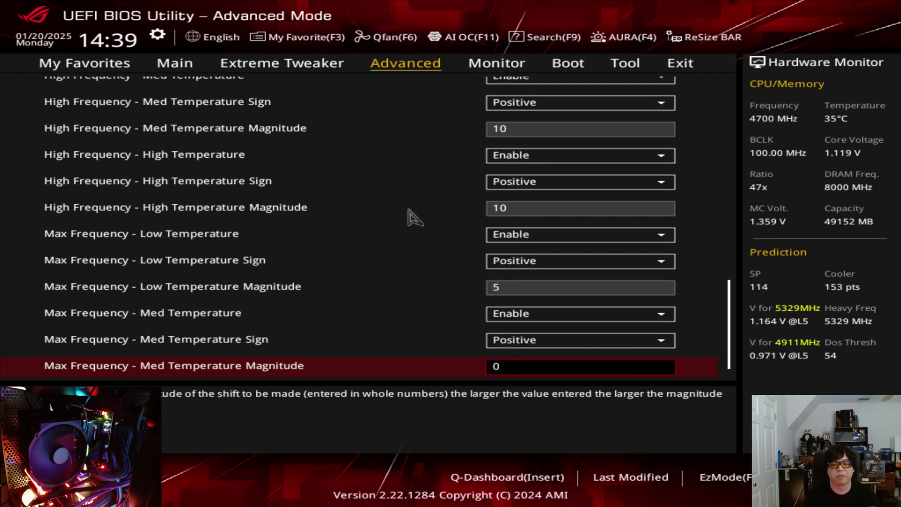
pyautogui.write('10')
# Enable Max Frequency - High Temperature offset with magnitude corrected from 15 to 10.
pyautogui.press('Down')
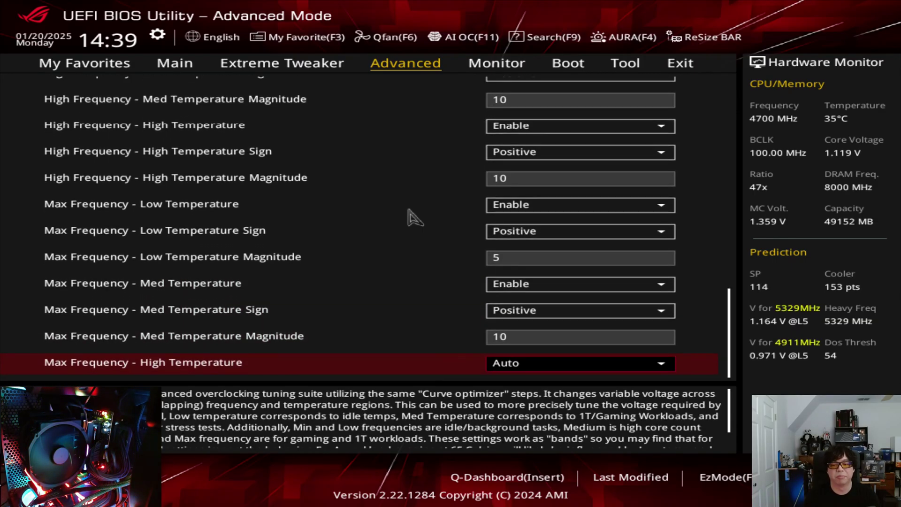
pyautogui.press('Return')
pyautogui.press('Down')
pyautogui.press('Return')
pyautogui.press('Down')
pyautogui.press('Down')
pyautogui.write('1')
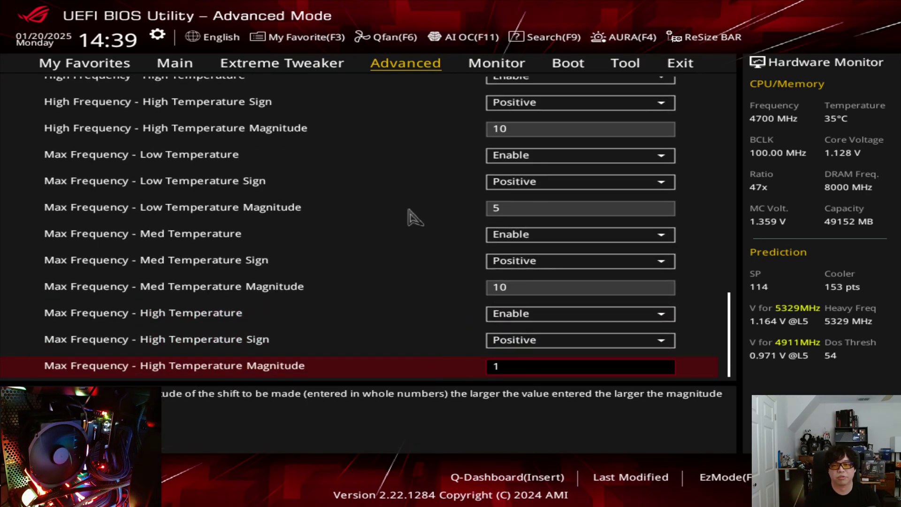
pyautogui.write('5')
pyautogui.press('BackSpace')
pyautogui.press('Up')
pyautogui.press('Up')
pyautogui.press('Up')
pyautogui.press('Up')
pyautogui.press('Up')
pyautogui.press('Up')
pyautogui.press('Up')
pyautogui.press('Up')
pyautogui.press('Up')
pyautogui.press('Up')
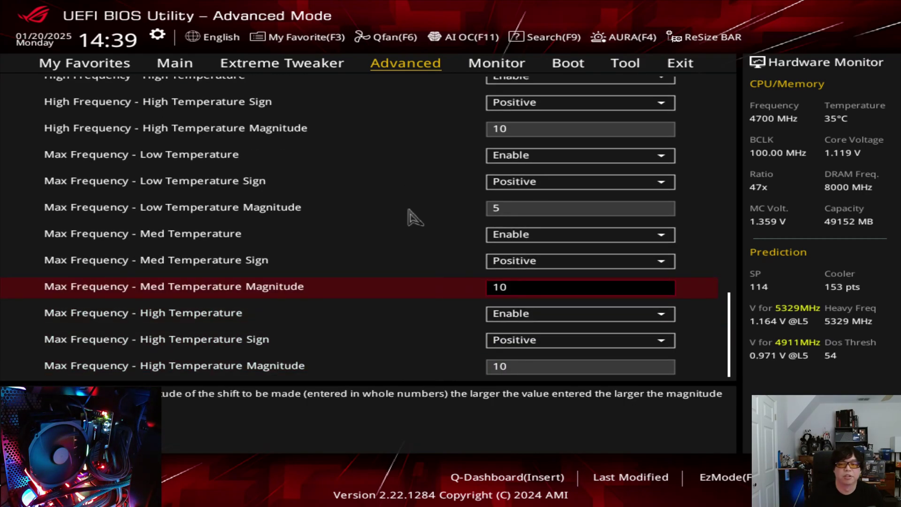
pyautogui.press('Up')
pyautogui.press('Up')
pyautogui.press('Up')
pyautogui.press('Up')
pyautogui.press('Up')
pyautogui.press('Up')
pyautogui.press('Up')
pyautogui.press('Up')
pyautogui.press('Up')
pyautogui.press('Up')
pyautogui.press('Up')
pyautogui.press('Up')
pyautogui.press('Up')
pyautogui.press('Up')
pyautogui.press('Up')
pyautogui.press('Up')
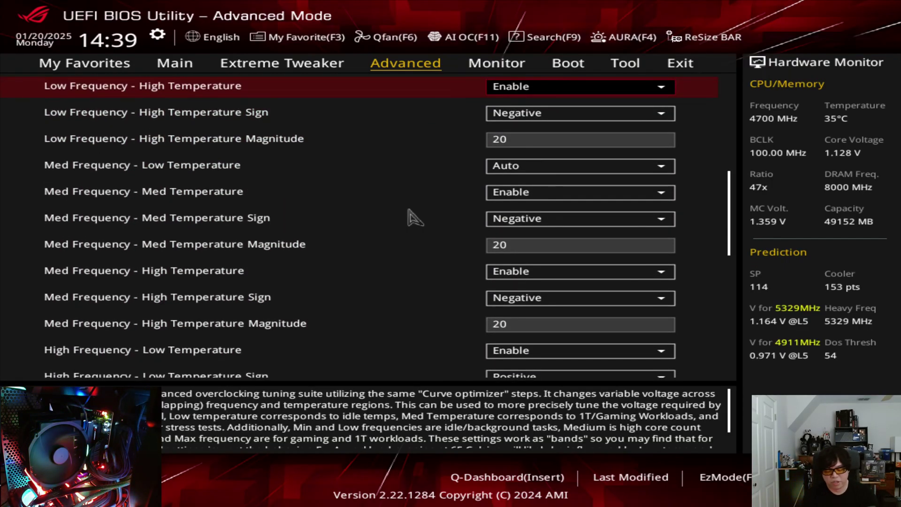
# Bring up Save Changes & Reset with F10 and scroll through every listed changed setting.
pyautogui.press('F10')
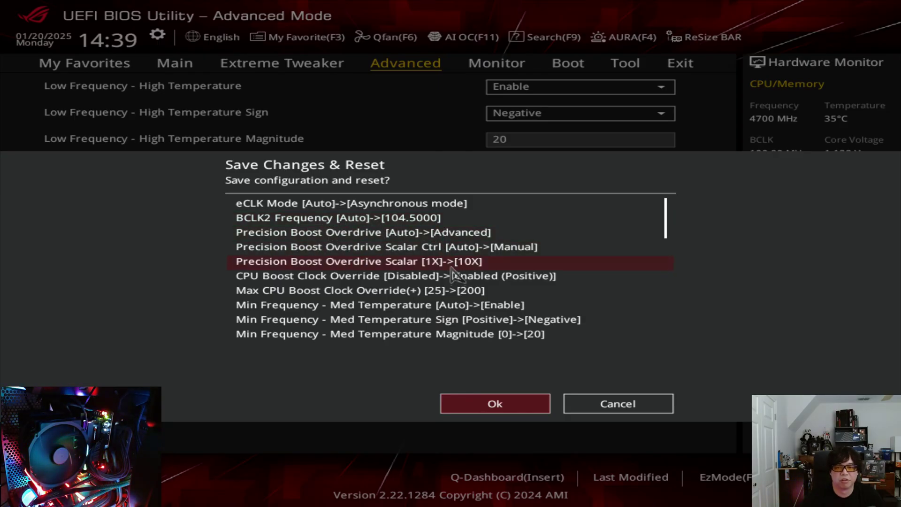
pyautogui.press('Right')
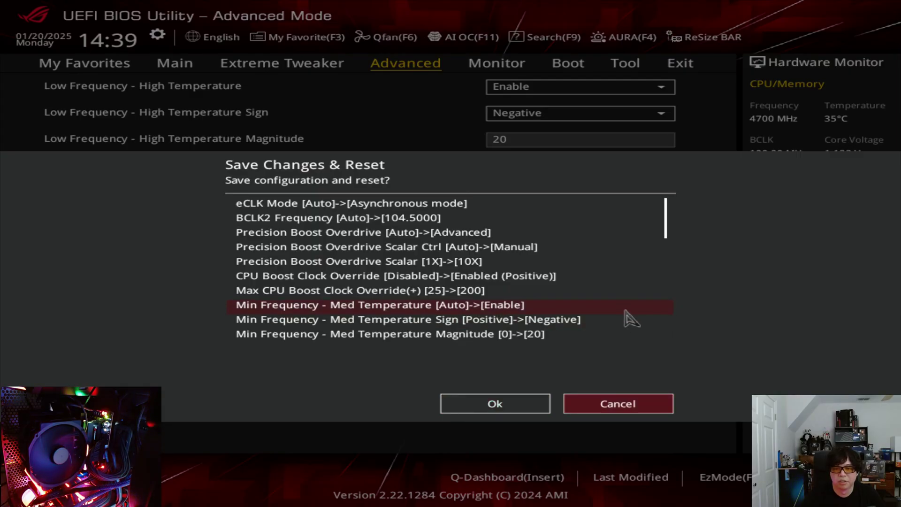
pyautogui.press('Tab')
pyautogui.press('Down')
pyautogui.press('Down')
pyautogui.press('Down')
pyautogui.press('Down')
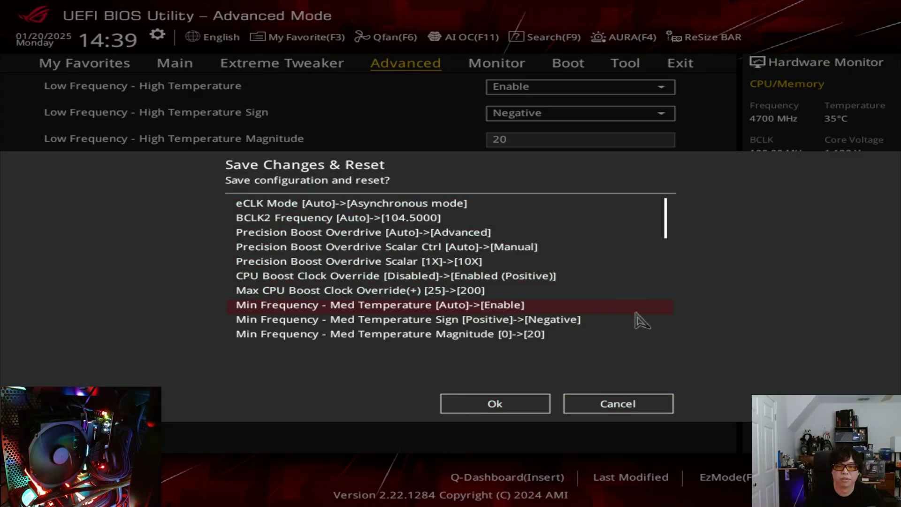
pyautogui.scroll(-9, 642, 321)
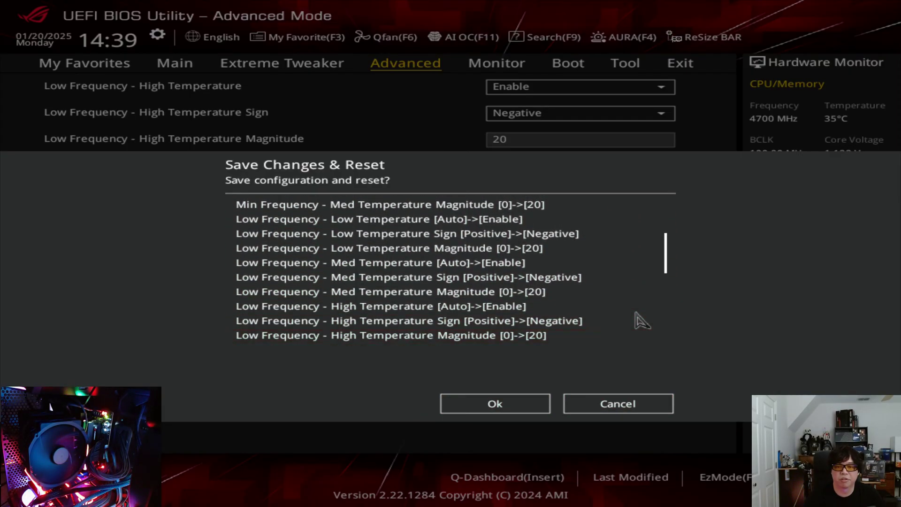
pyautogui.scroll(-5, 642, 321)
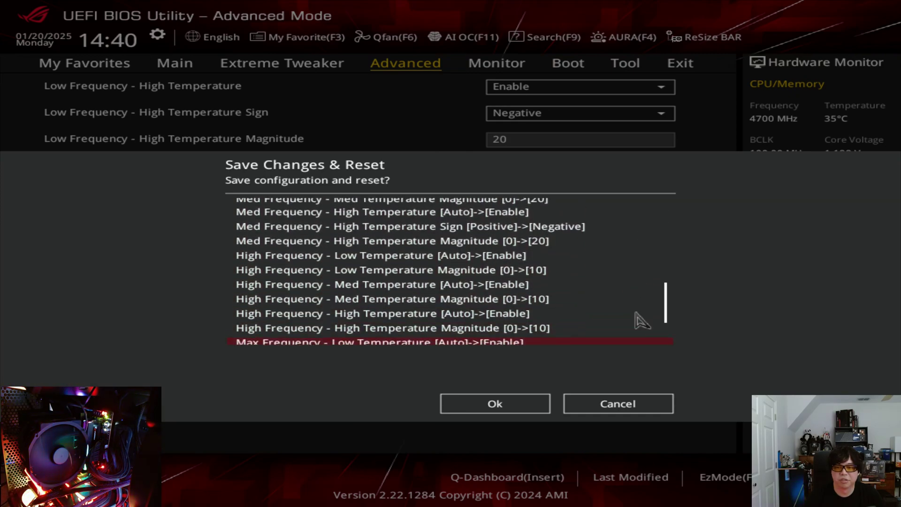
pyautogui.scroll(-5, 642, 322)
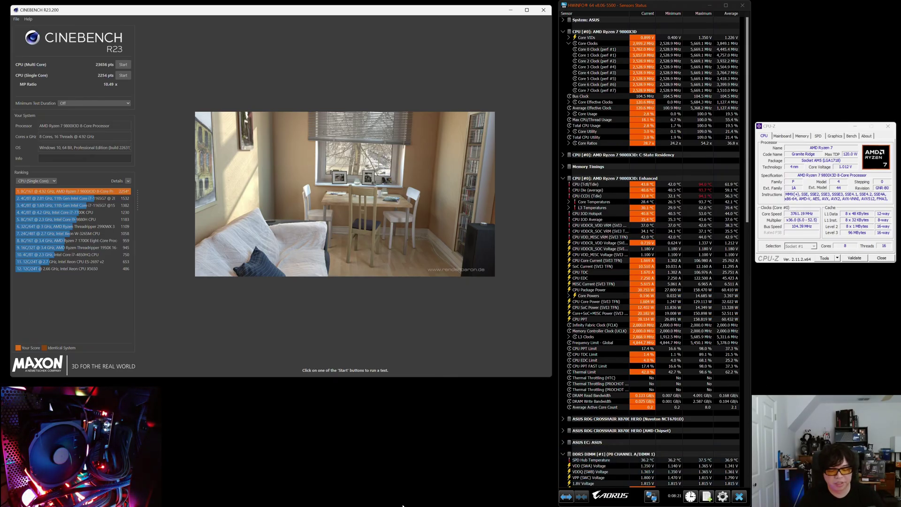
# Review the Cinebench R23 scores: 23656 pts multi-core and 2254 pts single-core.
pyautogui.moveTo(406, 506)
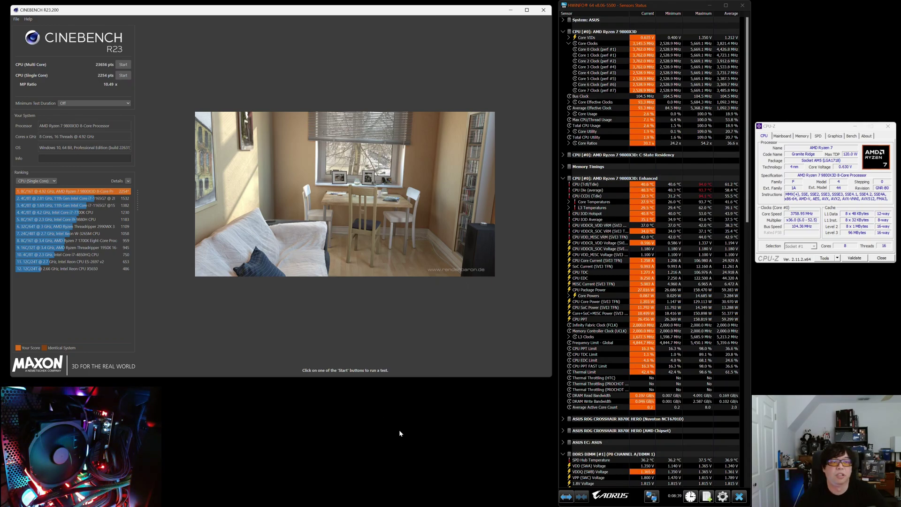
# Run the CPU-Z Bench CPU test for single- and multi-thread scores.
pyautogui.click(852, 137)
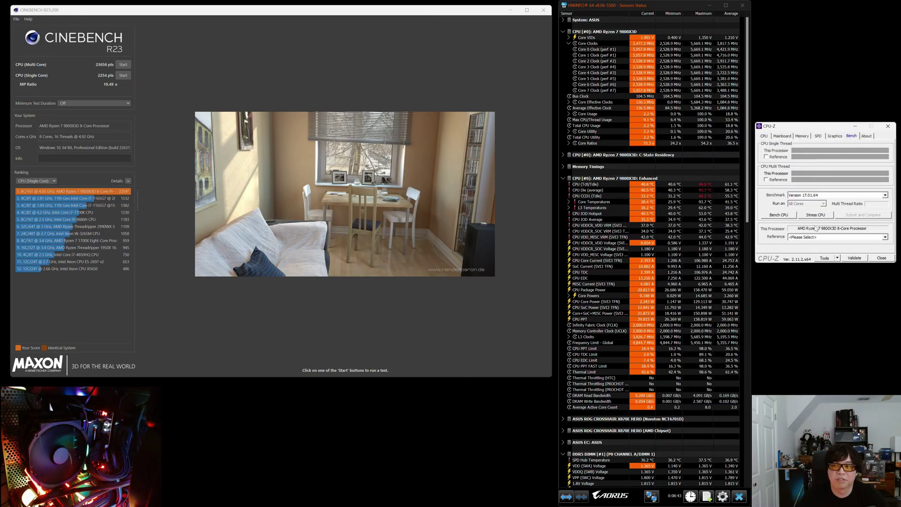
pyautogui.click(776, 214)
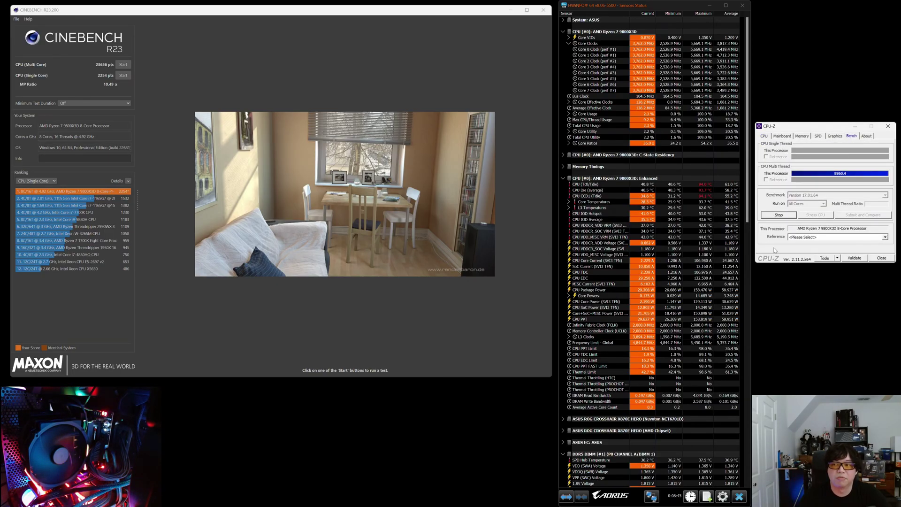